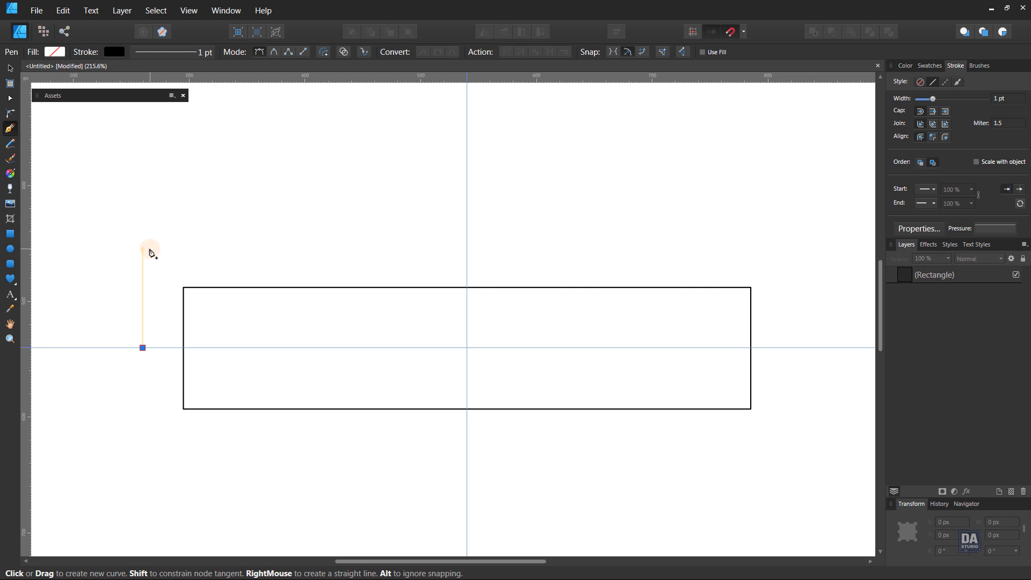
- Draw the left half outline: a vertical edge at X 259.5 px and a slope to the centre guide at about Y 356.6 px
{"action": "left_click", "coordinate": [150, 250]}
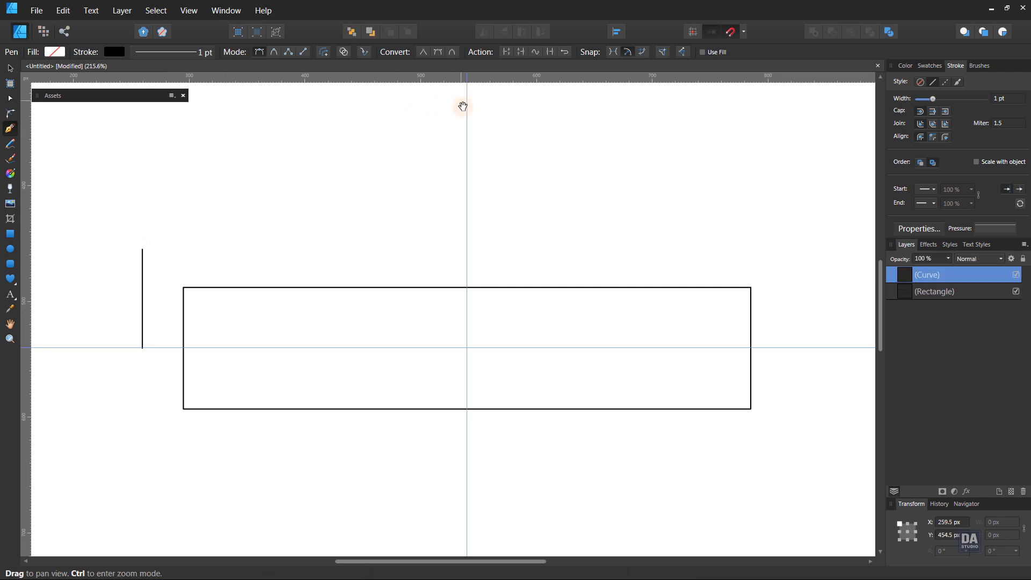
{"action": "left_click_drag", "start_coordinate": [462, 104], "coordinate": [467, 192]}
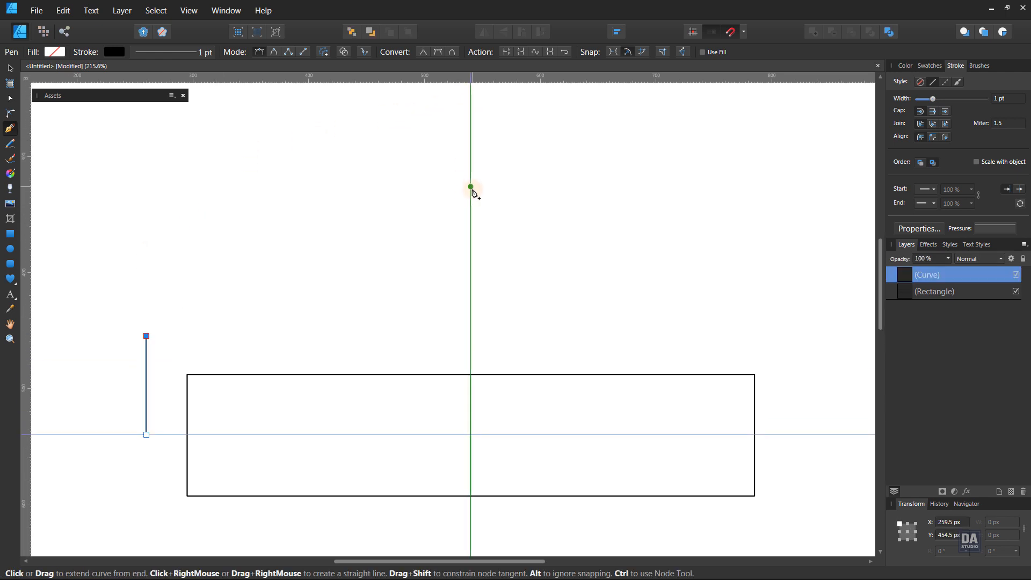
{"action": "left_click", "coordinate": [471, 207]}
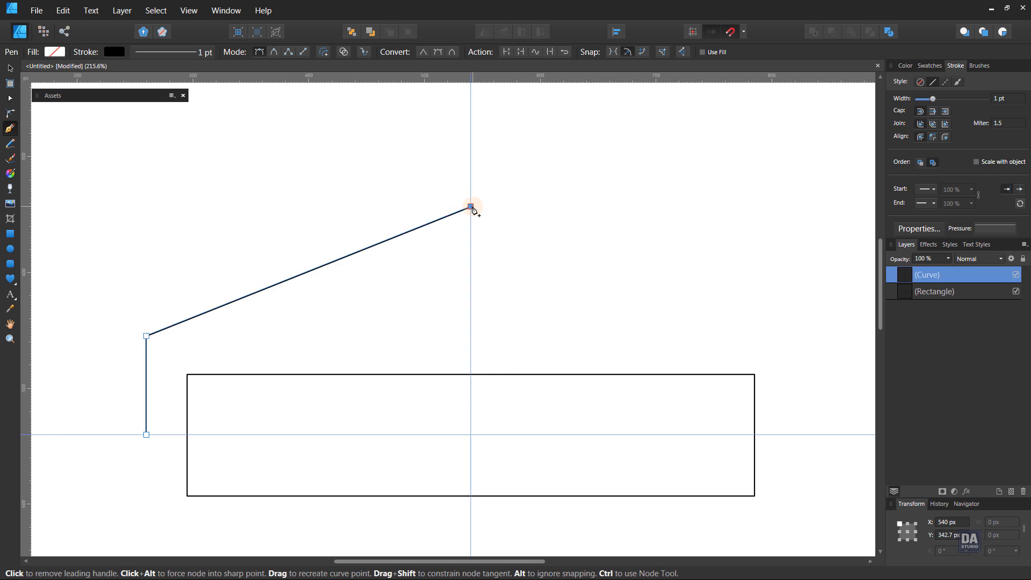
{"action": "mouse_move", "coordinate": [471, 207]}
{"action": "left_mouse_down"}
{"action": "mouse_move", "coordinate": [471, 237]}
{"action": "mouse_move", "coordinate": [471, 224]}
{"action": "left_mouse_up"}
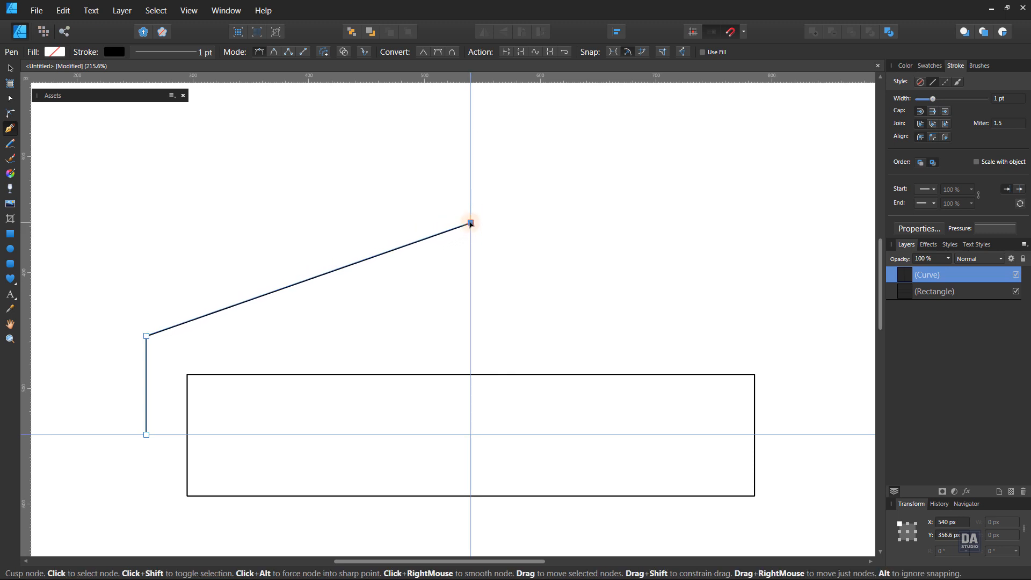
{"action": "left_click", "coordinate": [490, 272], "text": "ctrl"}
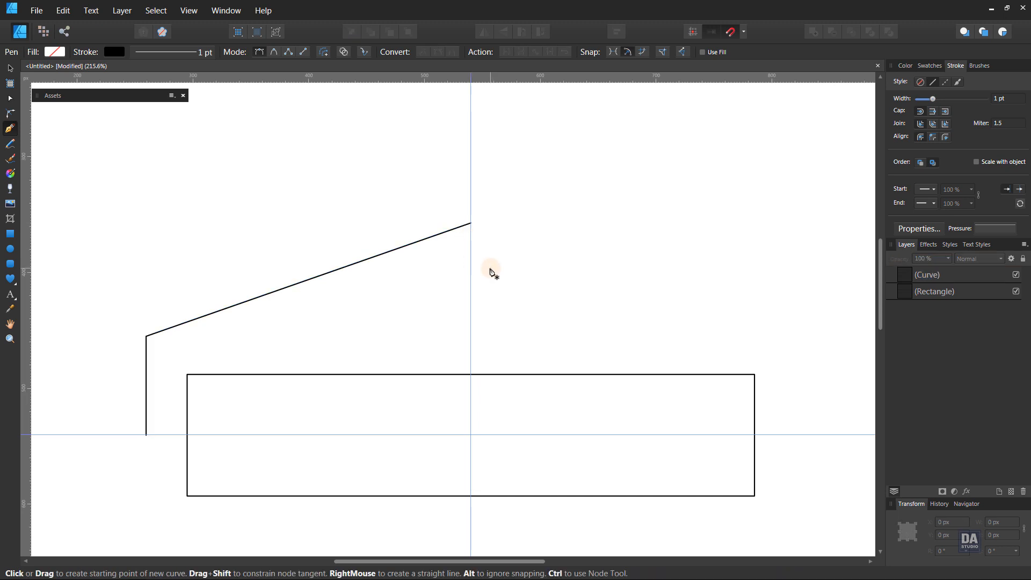
- Duplicate the half outline, flip the copy horizontally and place it against the original on the other side of the vertical guide
{"action": "key", "text": "v"}
{"action": "left_click", "coordinate": [421, 241]}
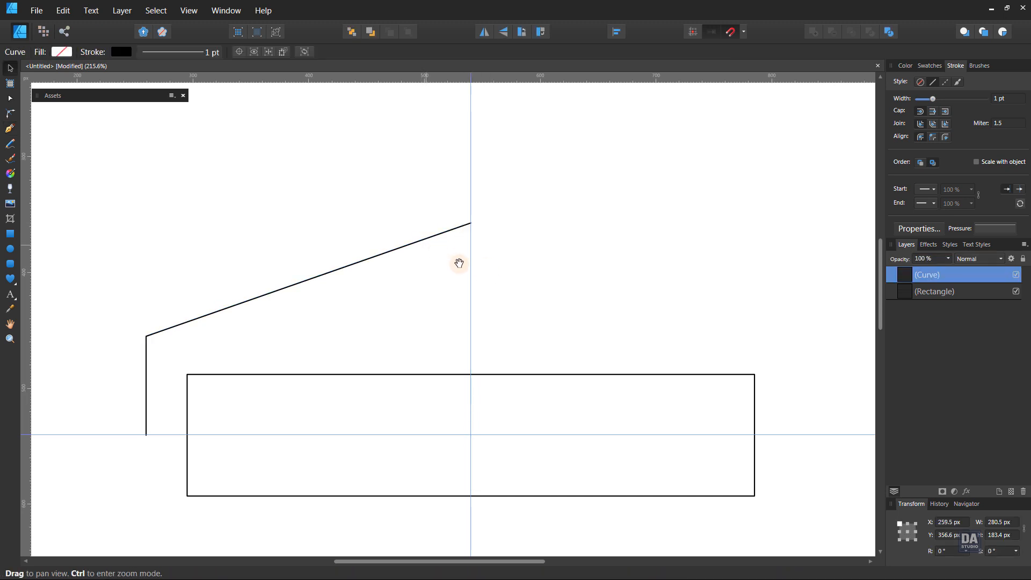
{"action": "left_click_drag", "start_coordinate": [432, 252], "coordinate": [404, 241]}
{"action": "left_click_drag", "start_coordinate": [485, 269], "coordinate": [449, 260]}
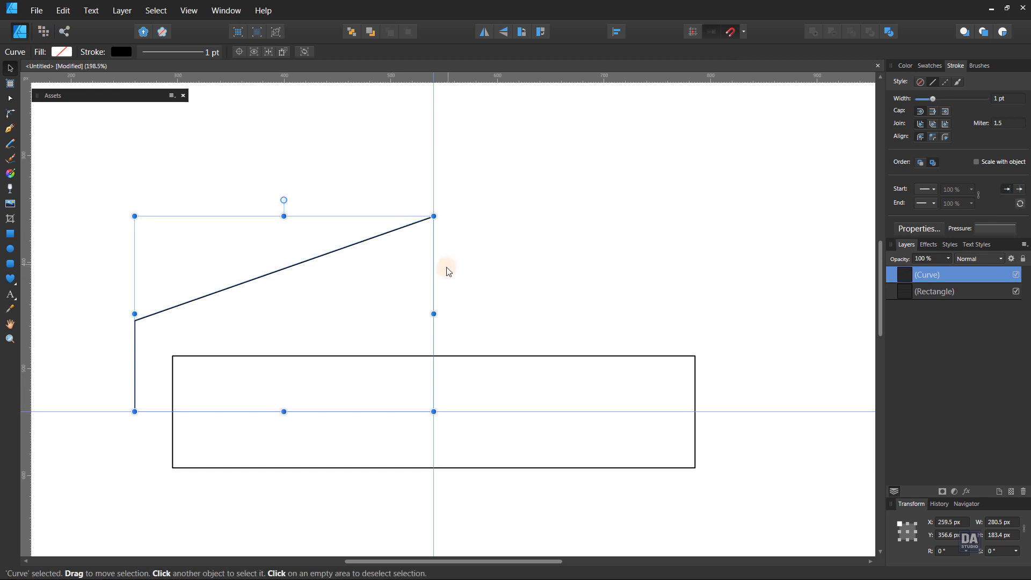
{"action": "right_click", "coordinate": [959, 273]}
{"action": "left_click", "coordinate": [931, 378]}
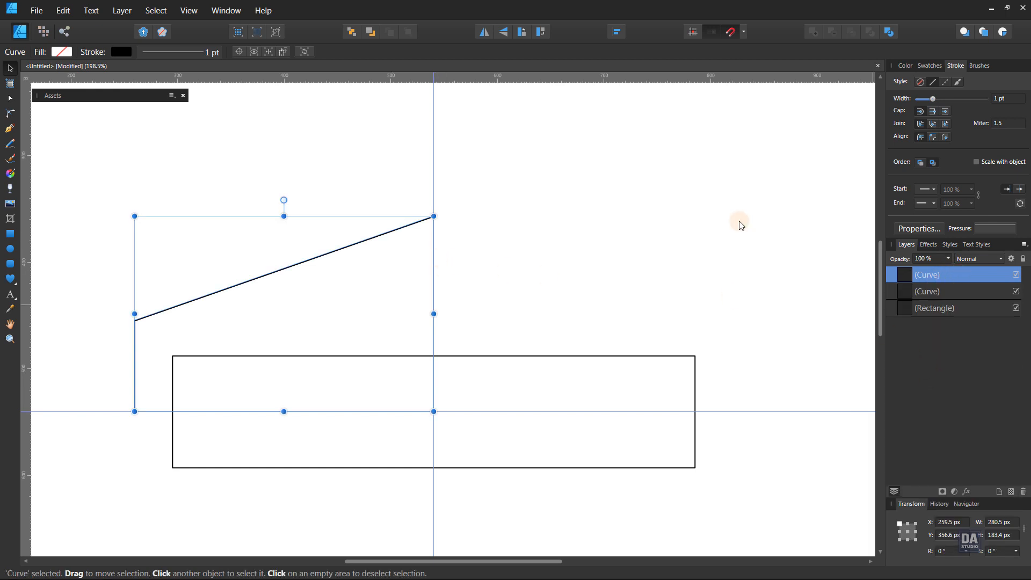
{"action": "left_click", "coordinate": [501, 33]}
{"action": "left_click_drag", "start_coordinate": [383, 306], "coordinate": [678, 322]}
- Join the two half outlines at their shared peak into a single curve and deselect it
{"action": "left_click", "coordinate": [388, 240], "text": "shift"}
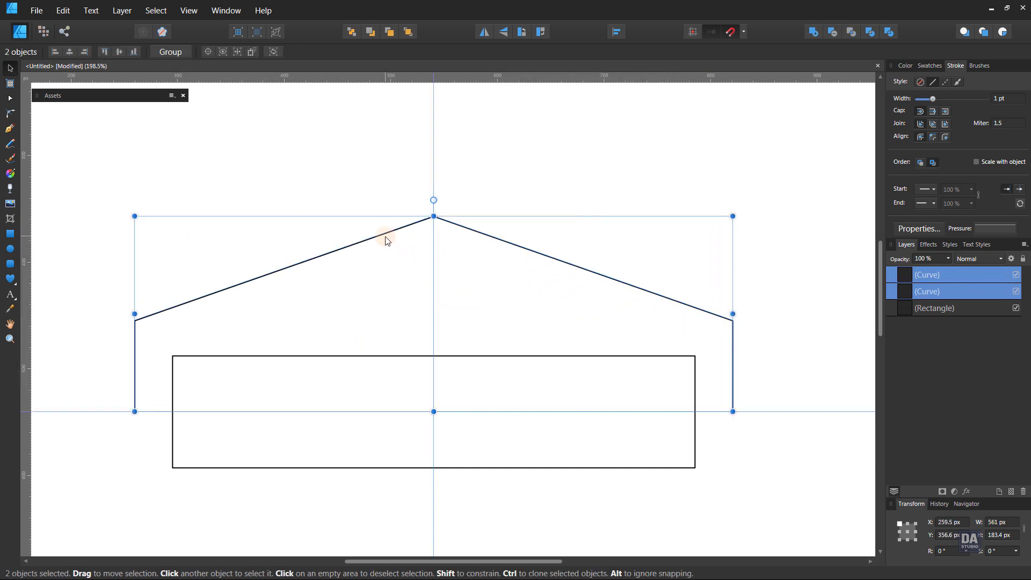
{"action": "left_click", "coordinate": [10, 98]}
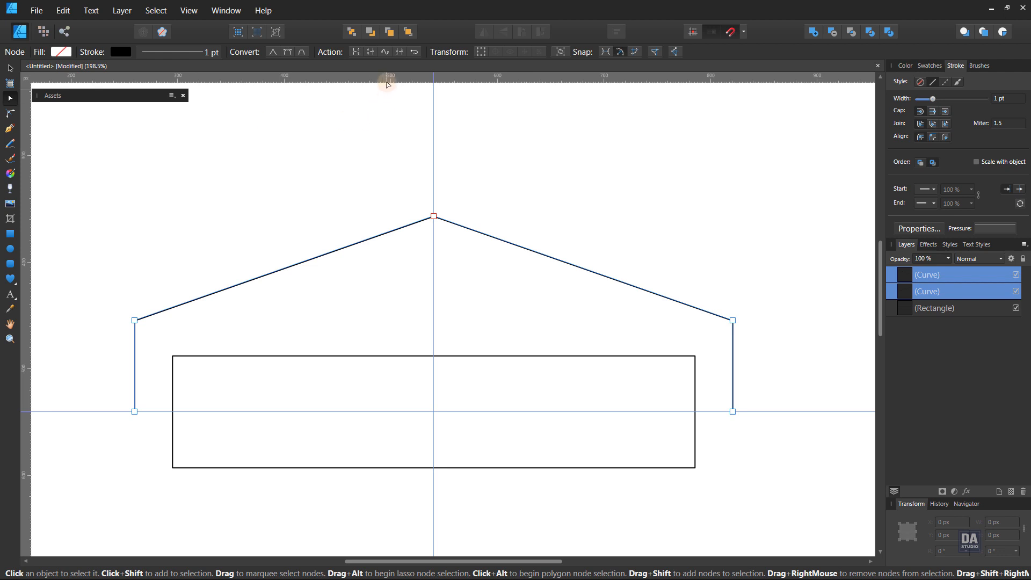
{"action": "left_click", "coordinate": [397, 54]}
{"action": "right_click", "coordinate": [961, 274]}
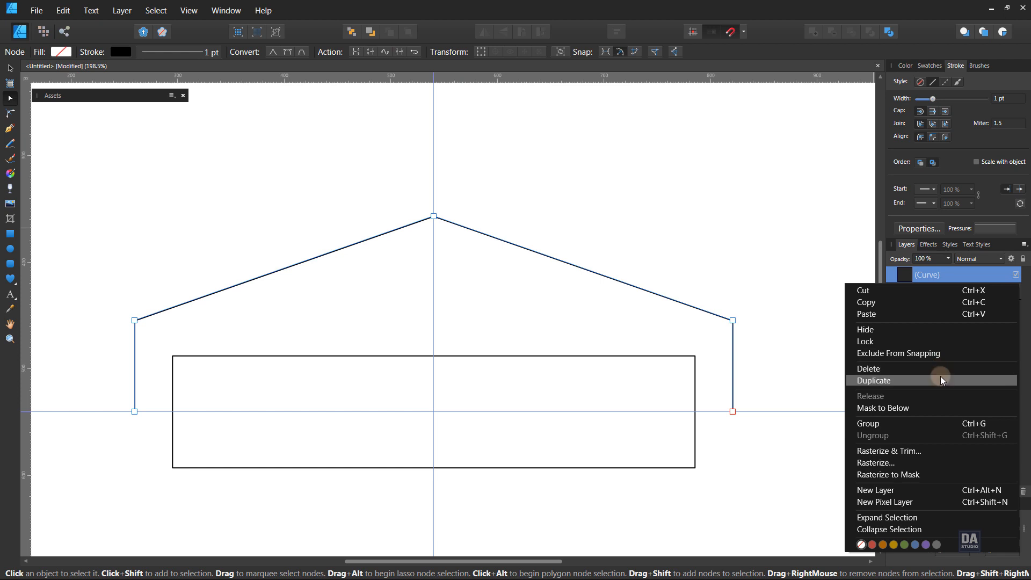
{"action": "left_click", "coordinate": [729, 276]}
{"action": "key", "text": "v"}
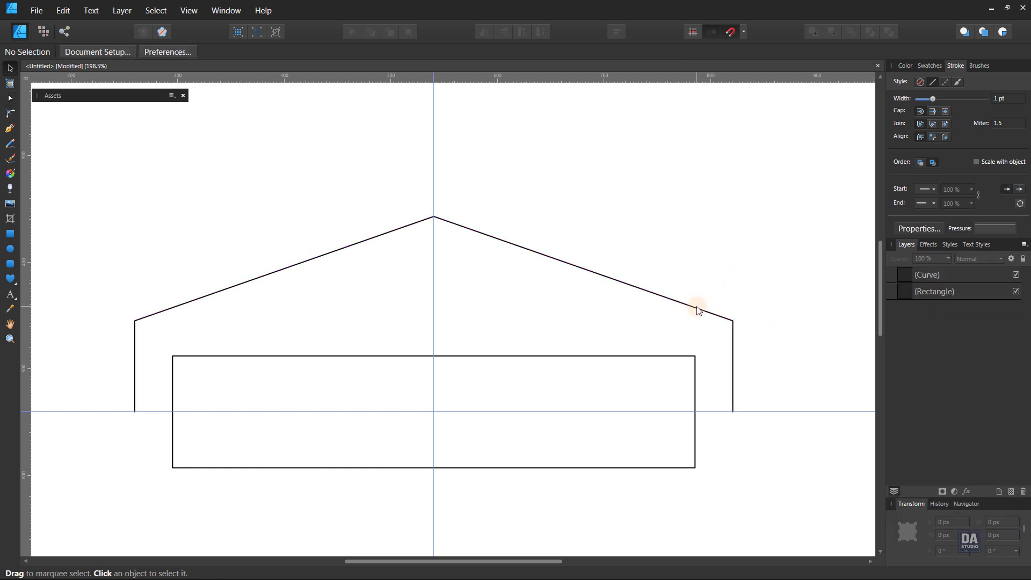
- Swap the joined outline's stroke and fill colours so it has a black fill and no stroke
{"action": "left_click", "coordinate": [697, 307]}
{"action": "left_click", "coordinate": [929, 66]}
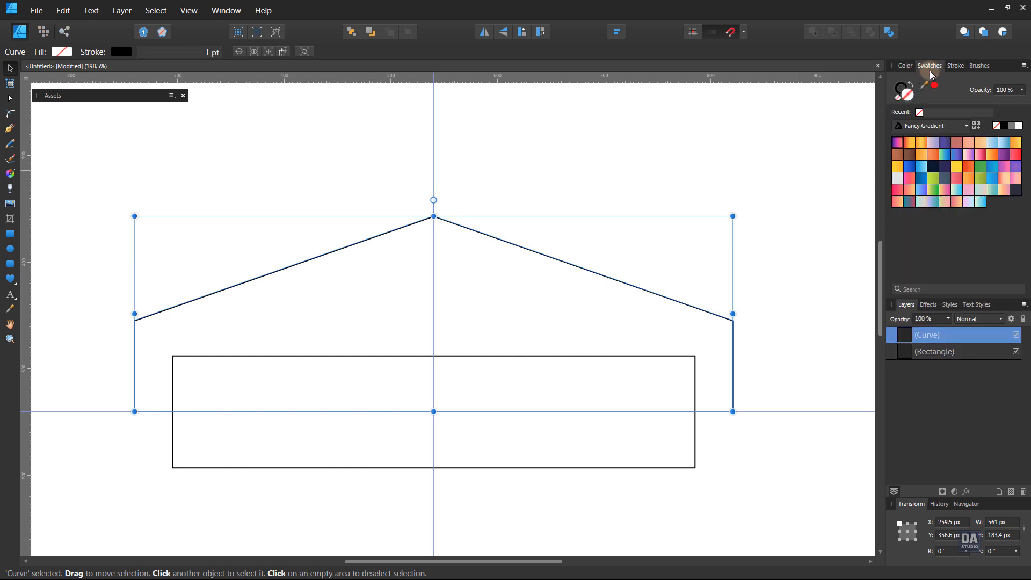
{"action": "left_click", "coordinate": [913, 87]}
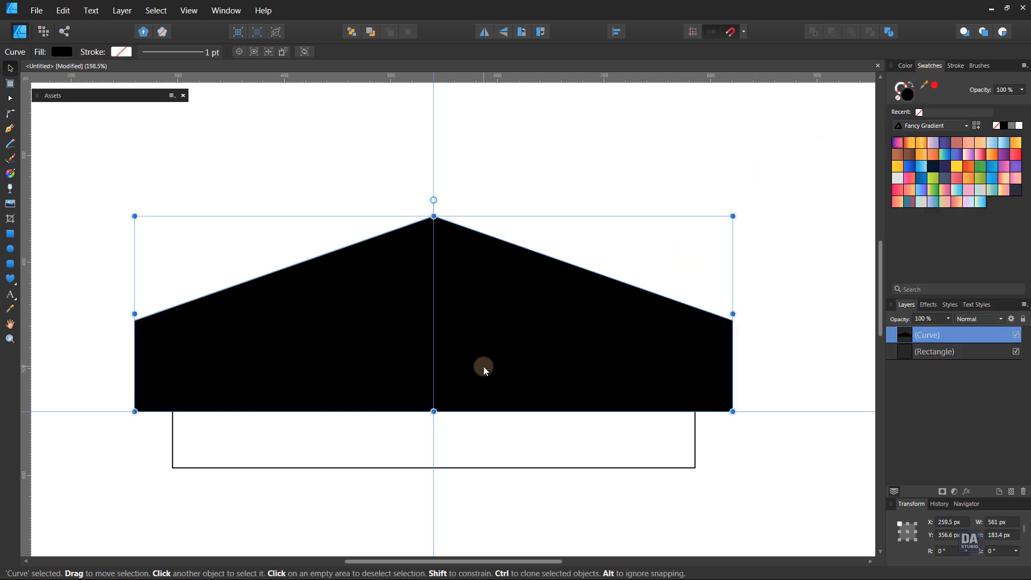
- Draw a circle about 21.7 px in diameter centred on the peak of the black shape
{"action": "left_click", "coordinate": [11, 249]}
{"action": "left_click_drag", "start_coordinate": [421, 220], "coordinate": [665, 240]}
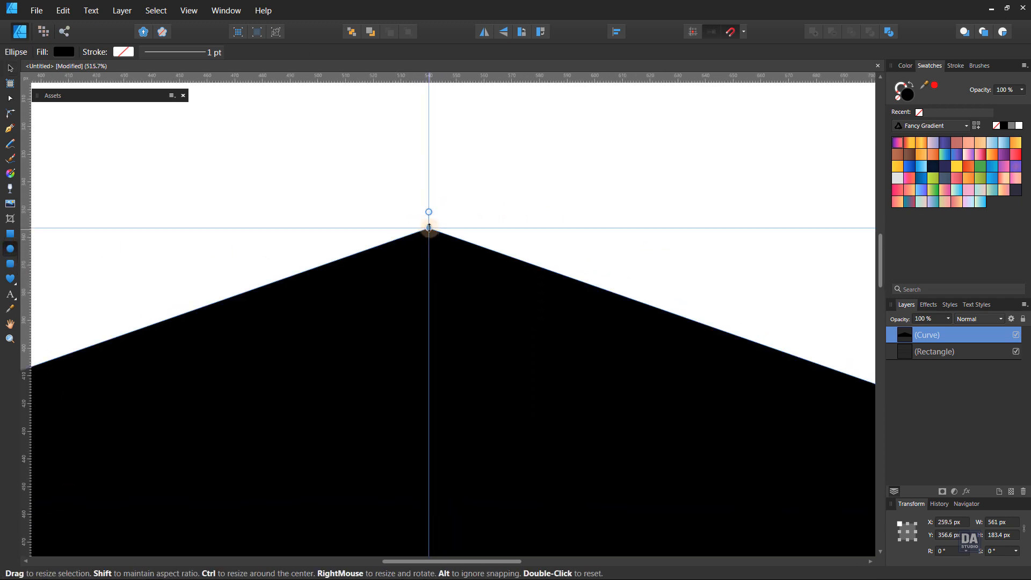
{"action": "left_click", "coordinate": [436, 220]}
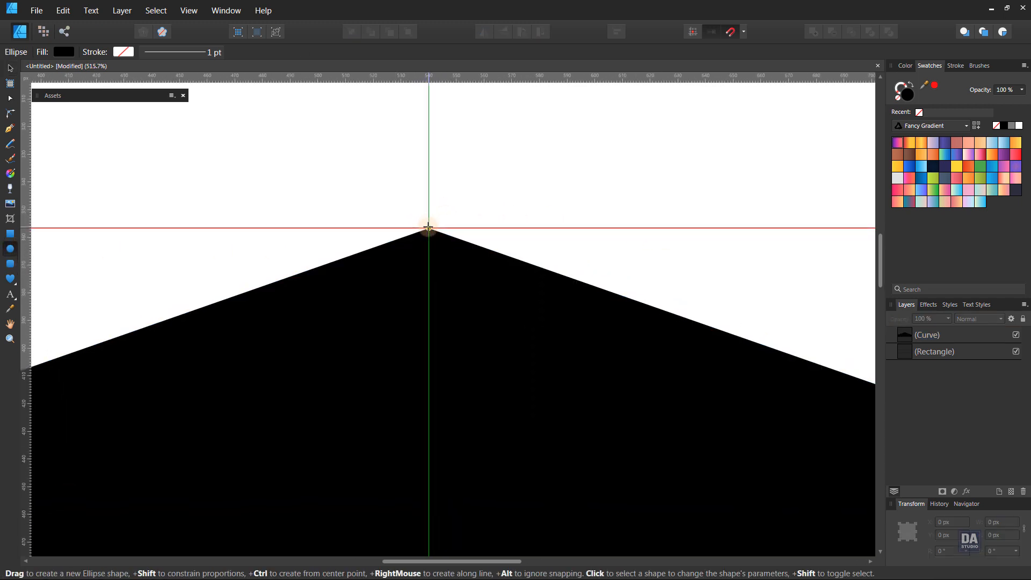
{"action": "left_click_drag", "start_coordinate": [428, 223], "coordinate": [471, 247]}
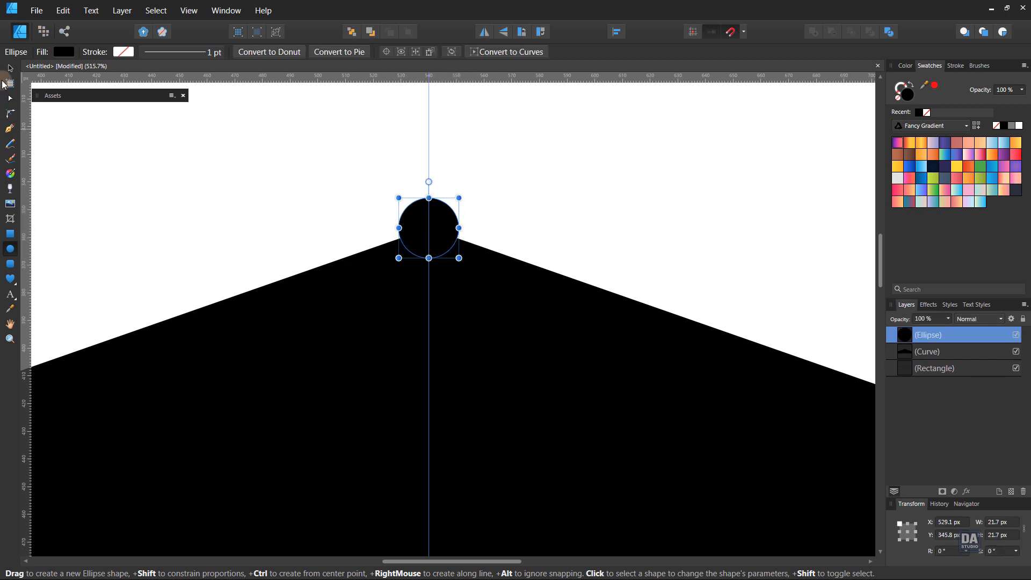
- Subtract the circle from the black shape to cut a rounded notch at its peak
{"action": "left_click", "coordinate": [10, 68]}
{"action": "left_click", "coordinate": [556, 303], "text": "shift"}
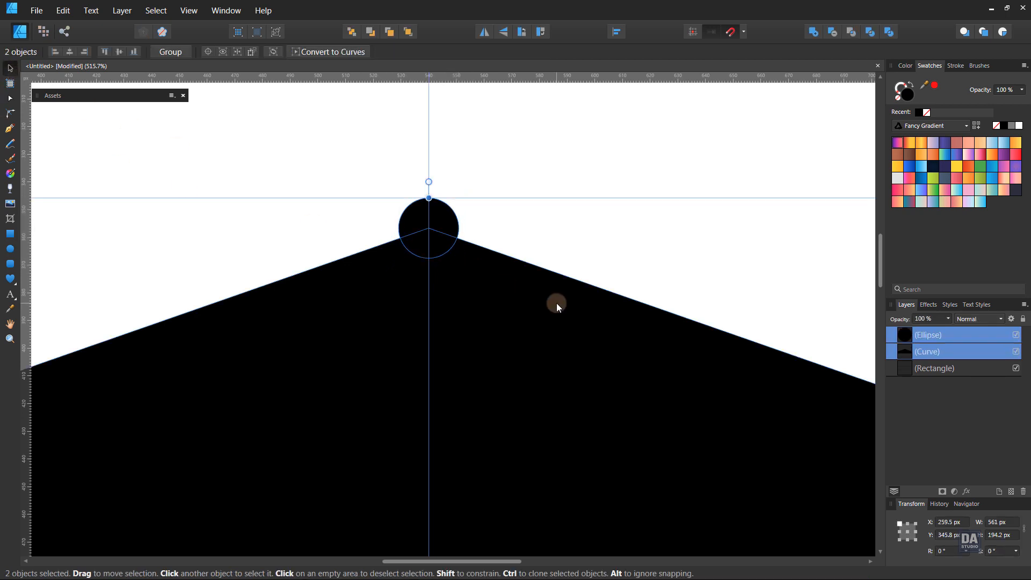
{"action": "left_click", "coordinate": [832, 34]}
{"action": "left_click", "coordinate": [722, 161]}
{"action": "key", "text": "z"}
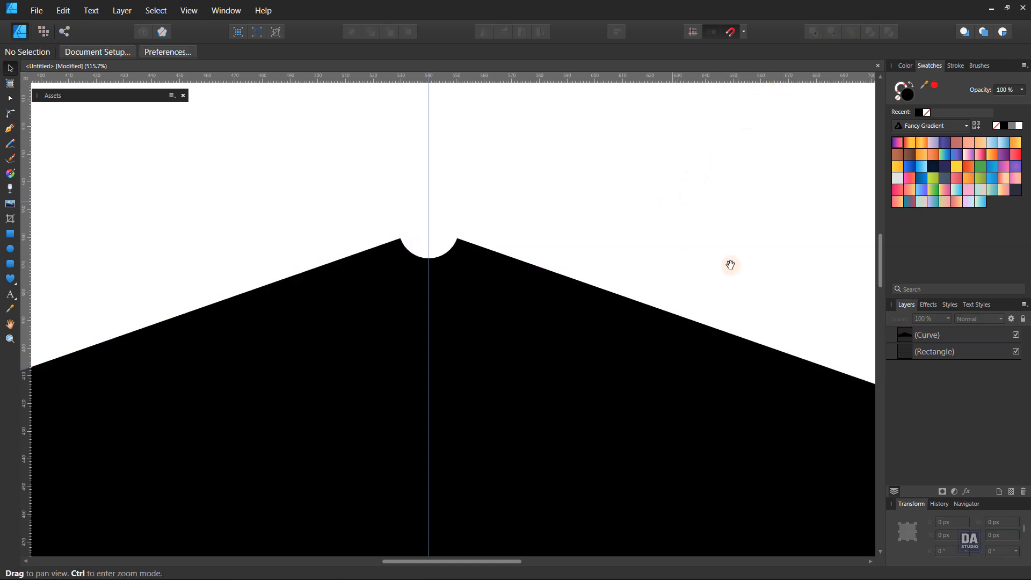
- Swap the notched shape's fill and stroke back to a black outline with no fill
{"action": "left_click_drag", "start_coordinate": [731, 264], "coordinate": [433, 213]}
{"action": "left_click_drag", "start_coordinate": [694, 313], "coordinate": [540, 251]}
{"action": "left_click", "coordinate": [552, 254]}
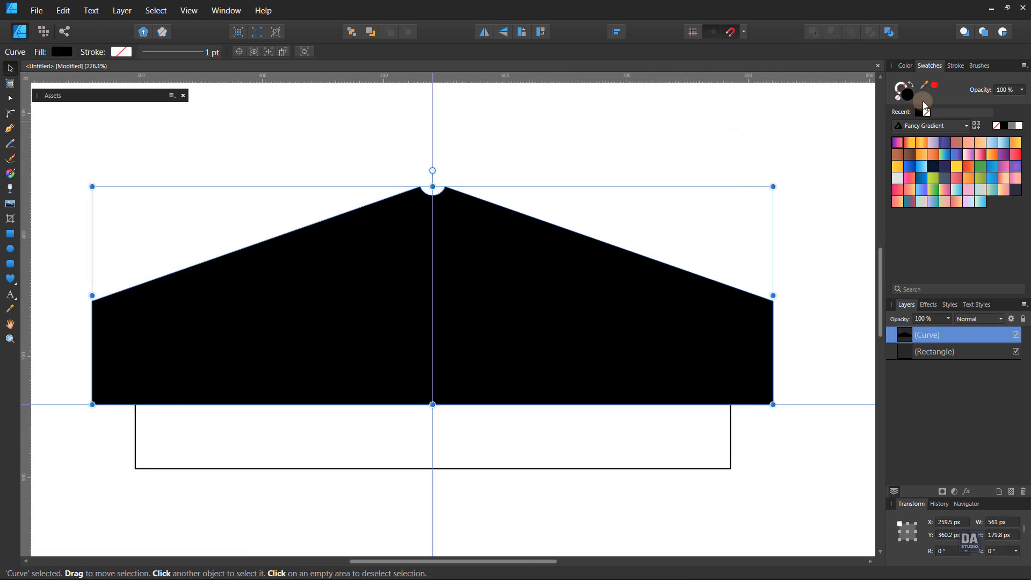
{"action": "left_click", "coordinate": [916, 87]}
{"action": "left_click", "coordinate": [766, 301]}
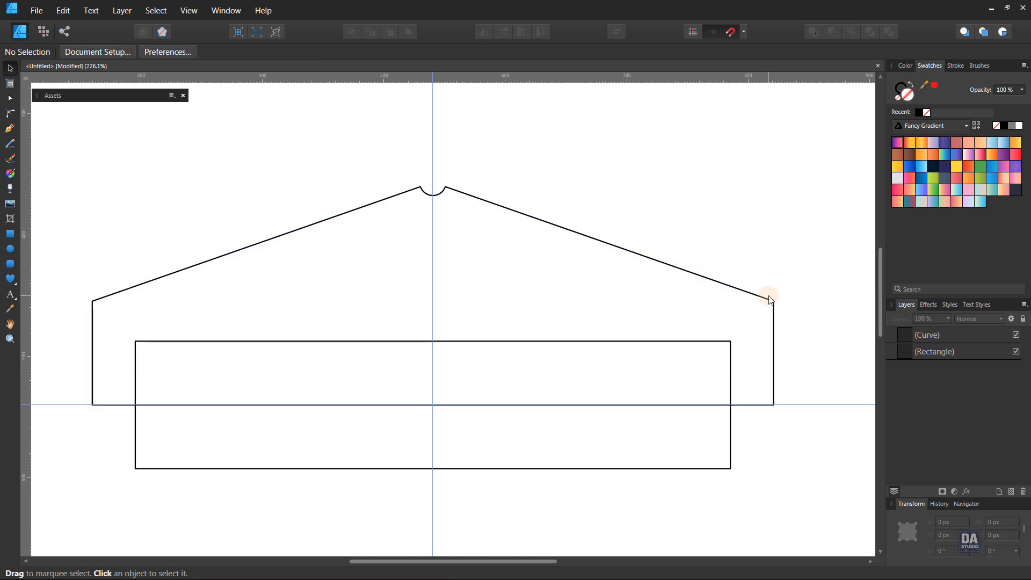
- Duplicate the notched outline, flip the copy vertically and place it directly below the original, meeting it at the horizontal guide
{"action": "left_click", "coordinate": [769, 303]}
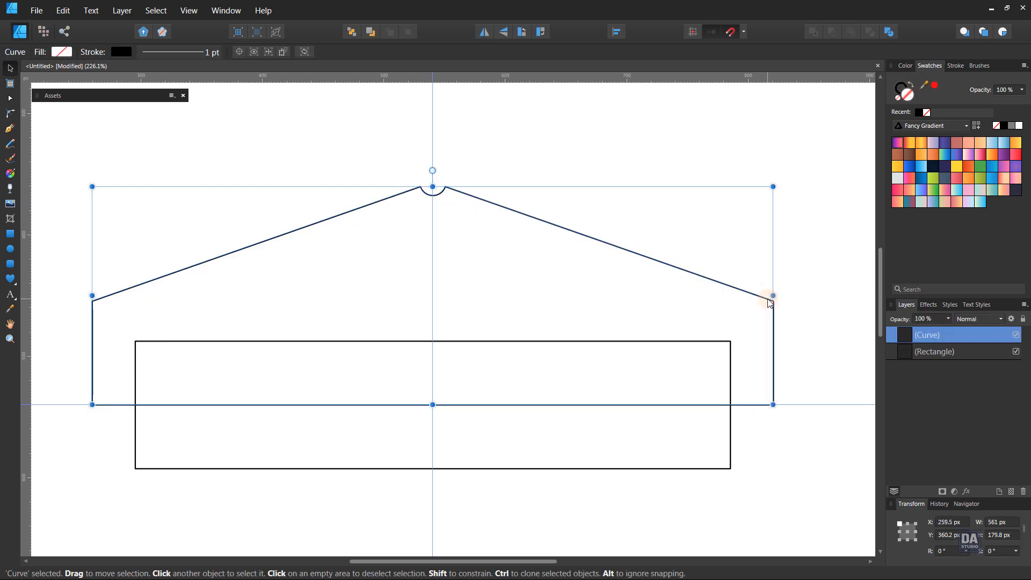
{"action": "right_click", "coordinate": [943, 336]}
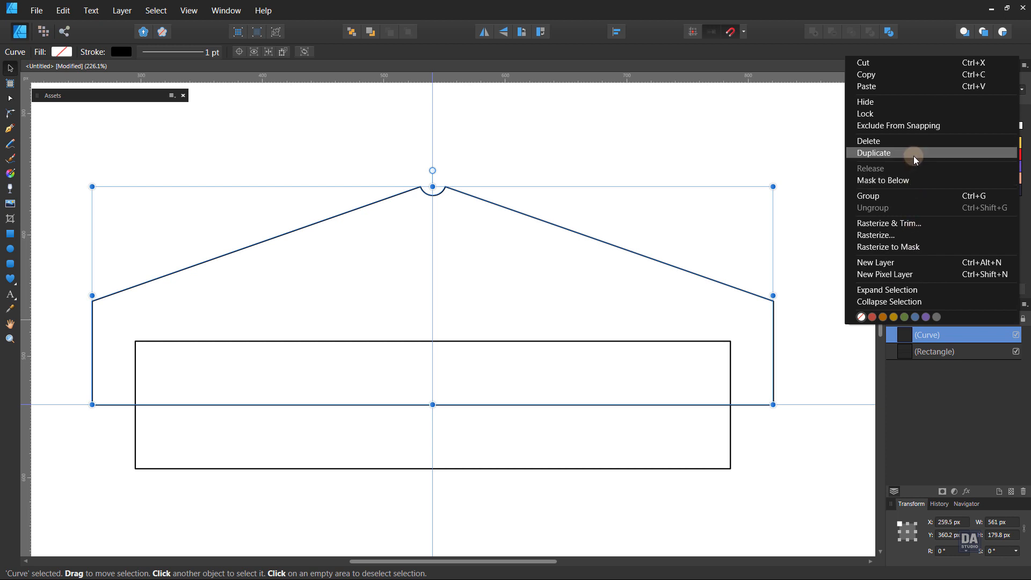
{"action": "left_click", "coordinate": [913, 154]}
{"action": "scroll", "coordinate": [814, 325], "scroll_direction": "down", "scroll_amount": 1}
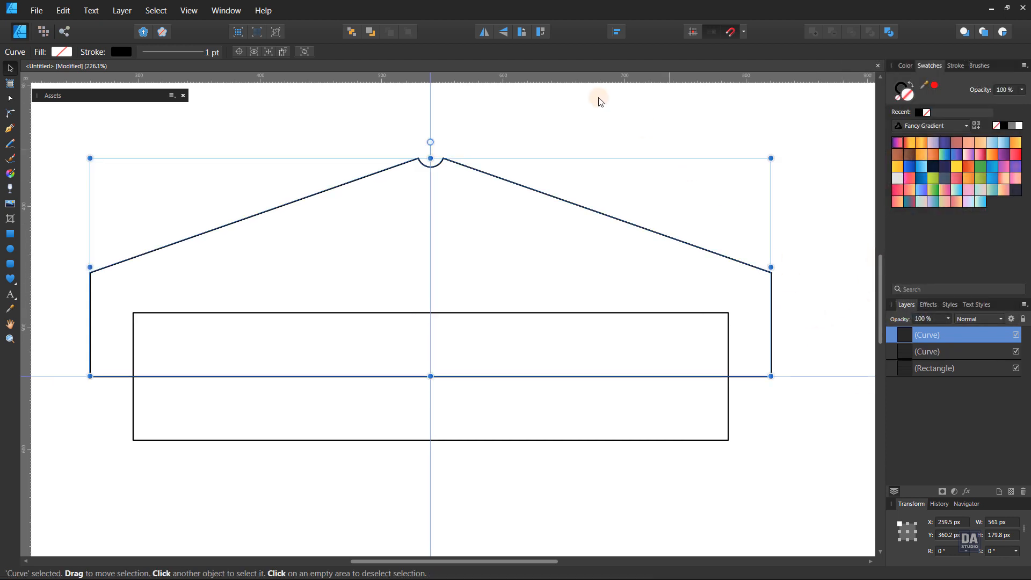
{"action": "left_click", "coordinate": [505, 37]}
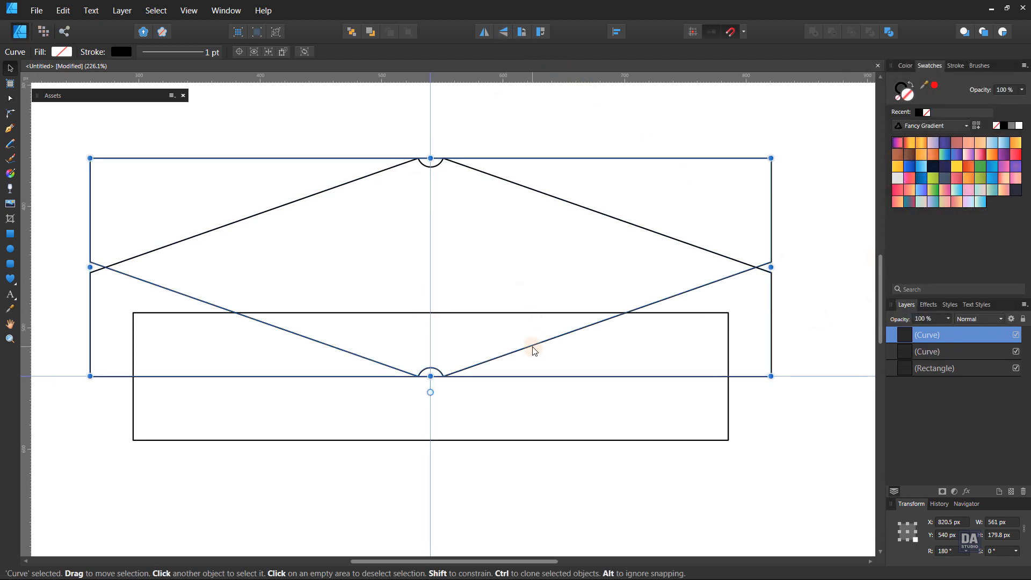
{"action": "left_click_drag", "start_coordinate": [534, 350], "coordinate": [534, 525]}
{"action": "left_click_drag", "start_coordinate": [582, 484], "coordinate": [539, 434]}
{"action": "left_click_drag", "start_coordinate": [684, 436], "coordinate": [472, 395]}
{"action": "left_click_drag", "start_coordinate": [582, 358], "coordinate": [558, 406]}
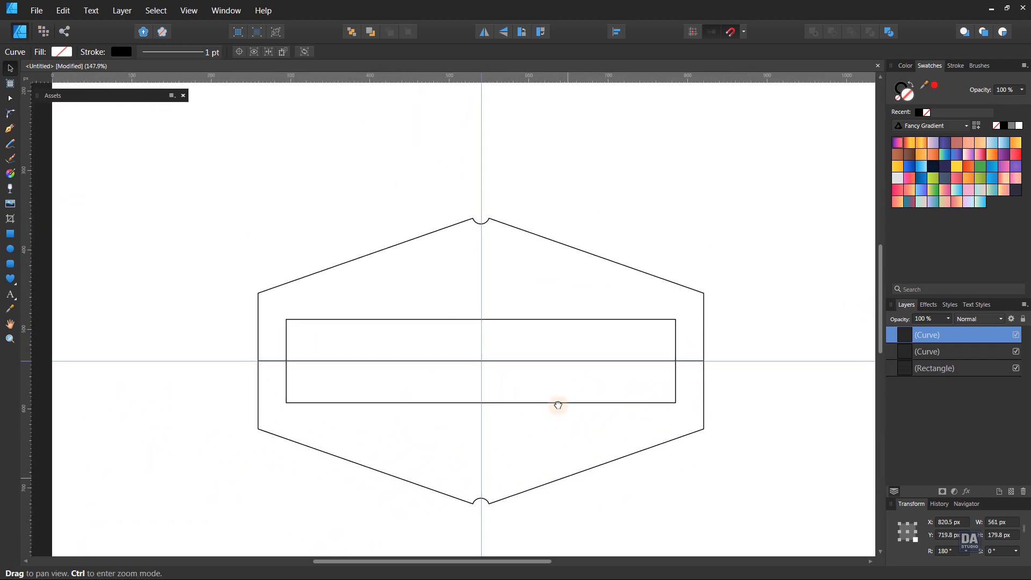
- Merge the upper and lower notched outlines into one closed badge shape with the Add operation
{"action": "left_click", "coordinate": [932, 353], "text": "shift"}
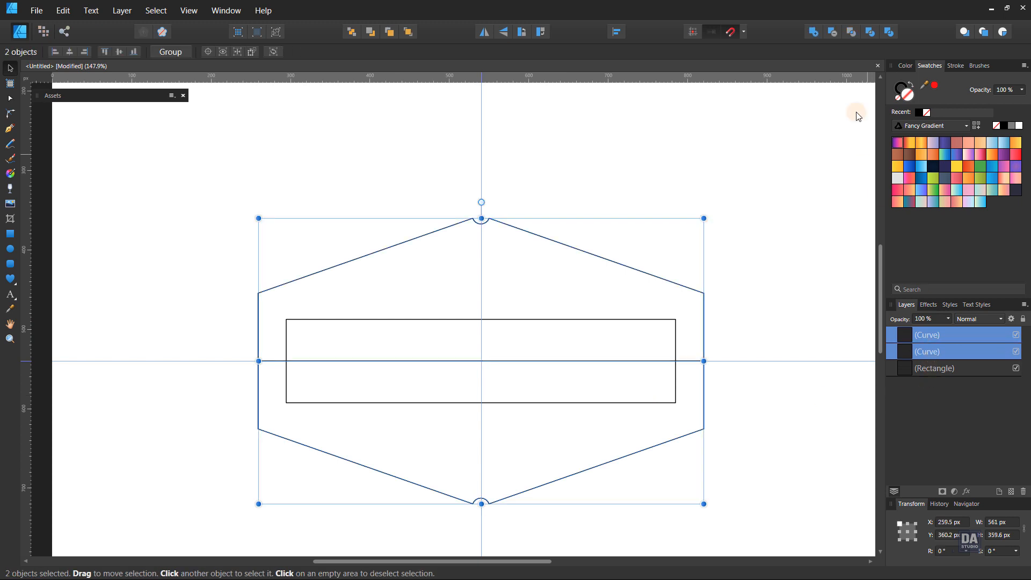
{"action": "left_click", "coordinate": [813, 31]}
{"action": "left_click", "coordinate": [766, 271]}
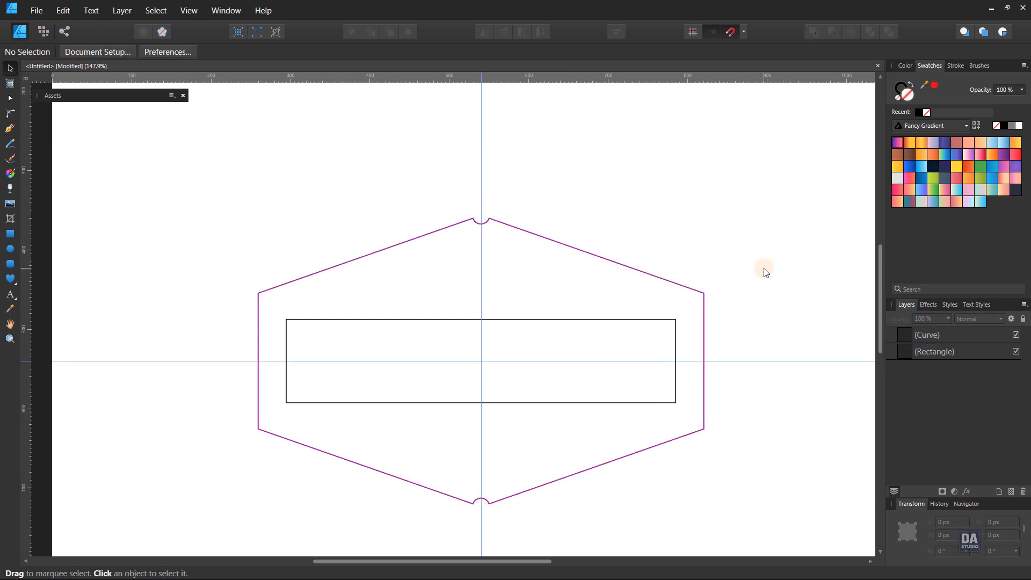
{"action": "left_click_drag", "start_coordinate": [755, 346], "coordinate": [738, 349]}
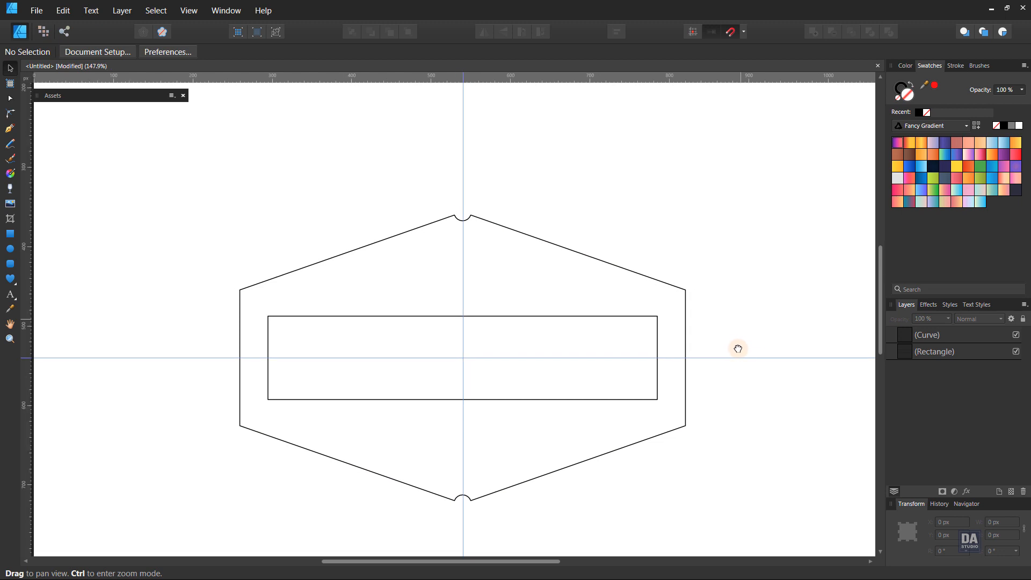
{"action": "left_click_drag", "start_coordinate": [709, 389], "coordinate": [734, 422]}
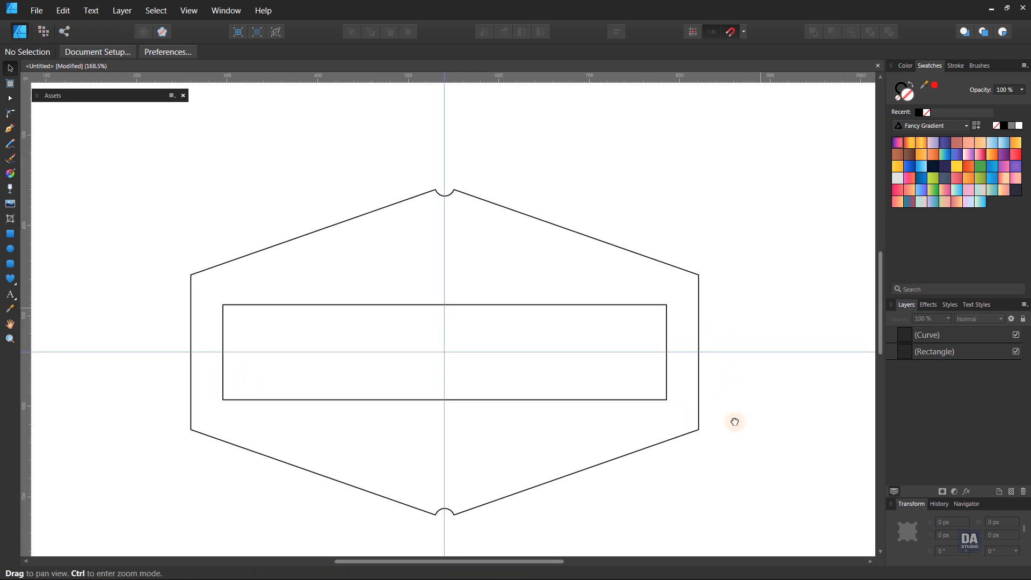
- Draw a rectangle about 490.2 by 75.9 px just above the central rectangle, centred on the vertical guide and matching its width
{"action": "left_click", "coordinate": [9, 234]}
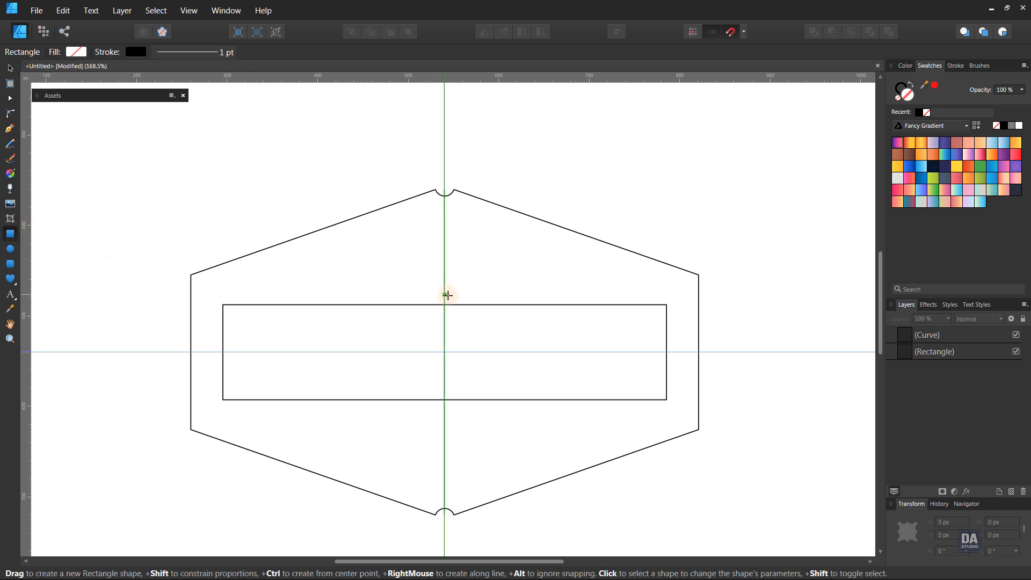
{"action": "left_click_drag", "start_coordinate": [447, 295], "coordinate": [664, 299]}
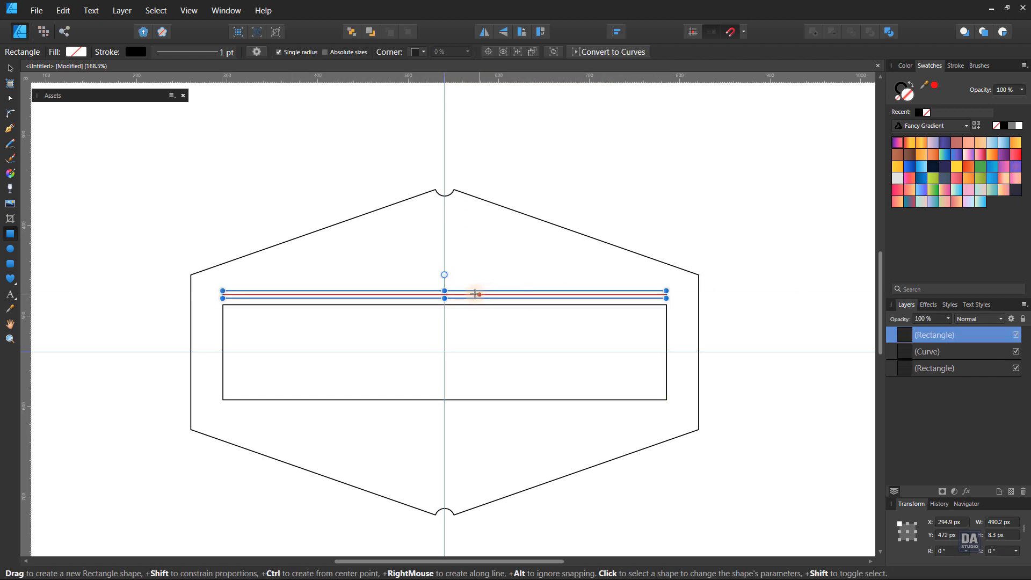
{"action": "left_click_drag", "start_coordinate": [445, 293], "coordinate": [450, 228]}
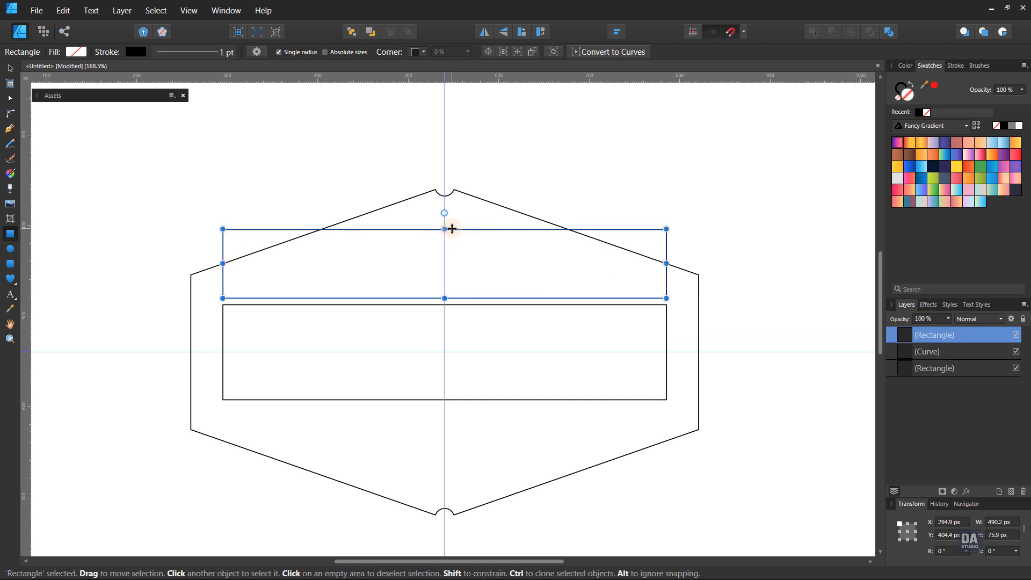
- Convert the new upper rectangle to curves and add a node at the middle of its top edge
{"action": "left_click", "coordinate": [600, 54]}
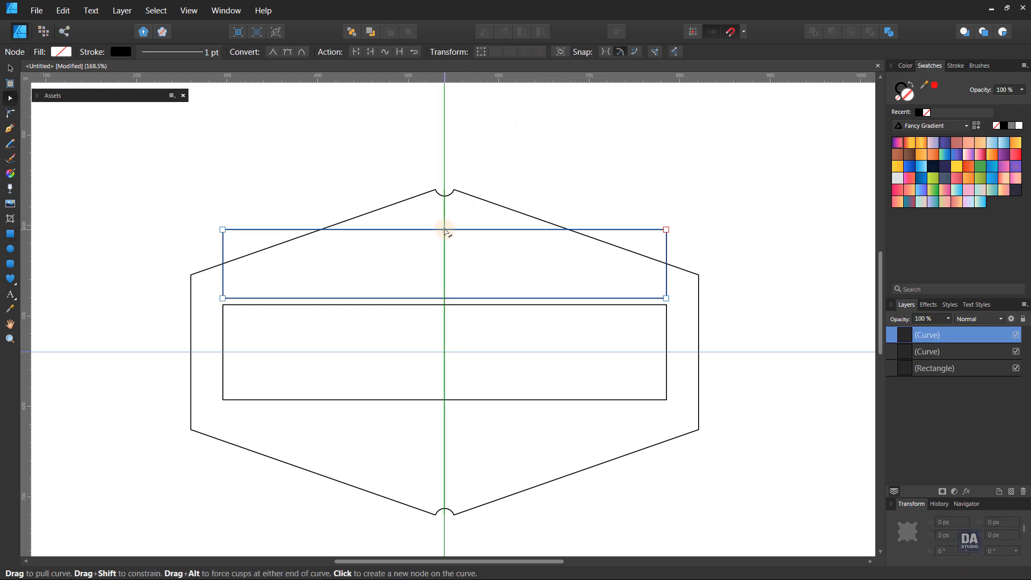
{"action": "left_click", "coordinate": [445, 230]}
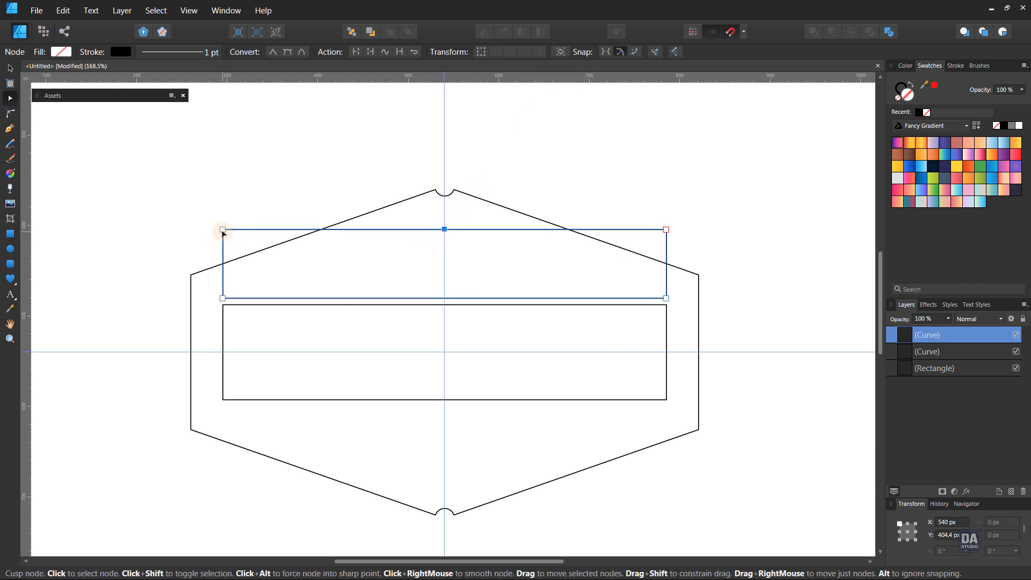
- Delete the upper shape's two top corner nodes and the stray node on its sloping edge to leave a triangle
{"action": "key", "text": "Delete"}
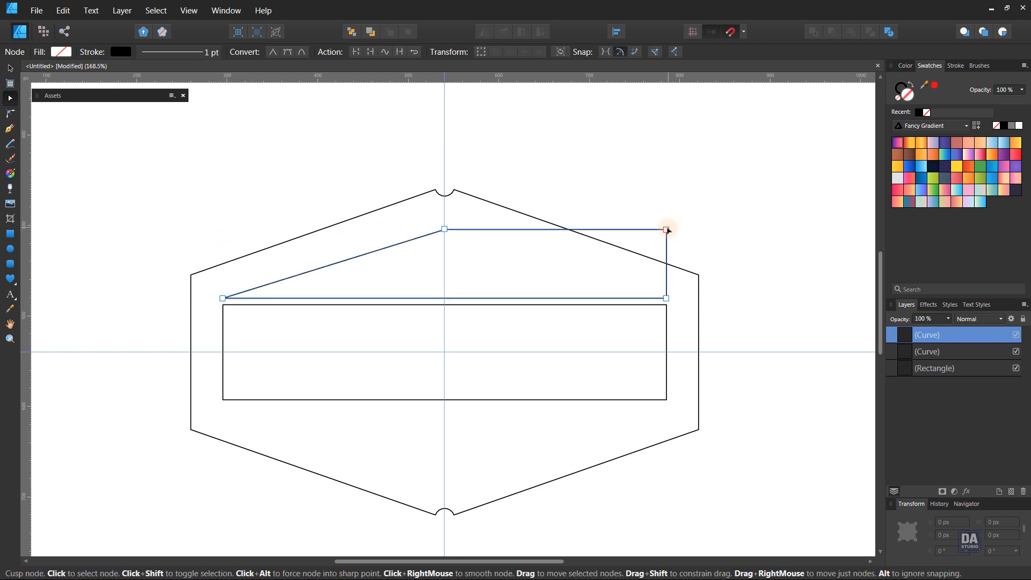
{"action": "key", "text": "Delete"}
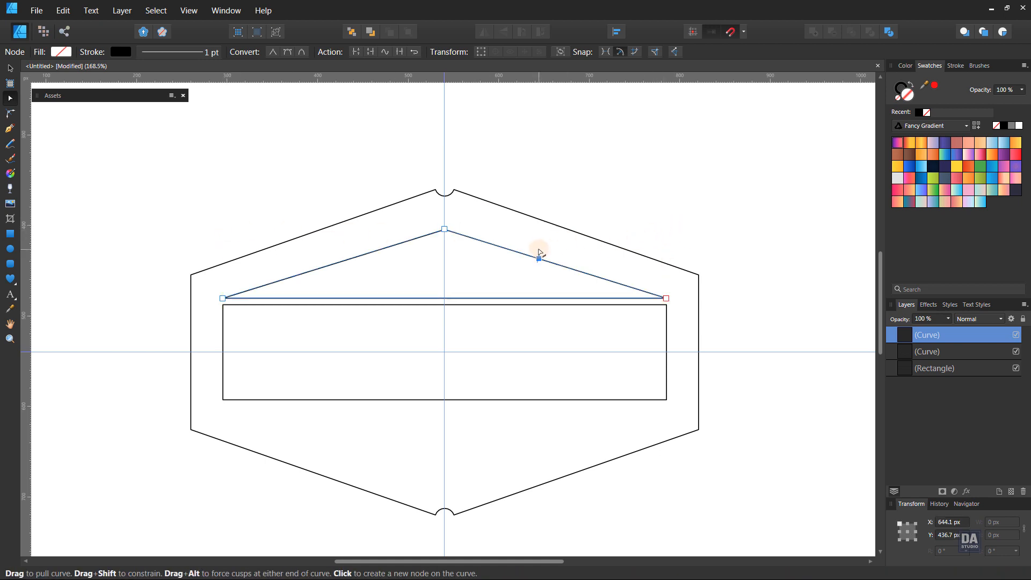
{"action": "key", "text": "Delete"}
{"action": "key", "text": "v"}
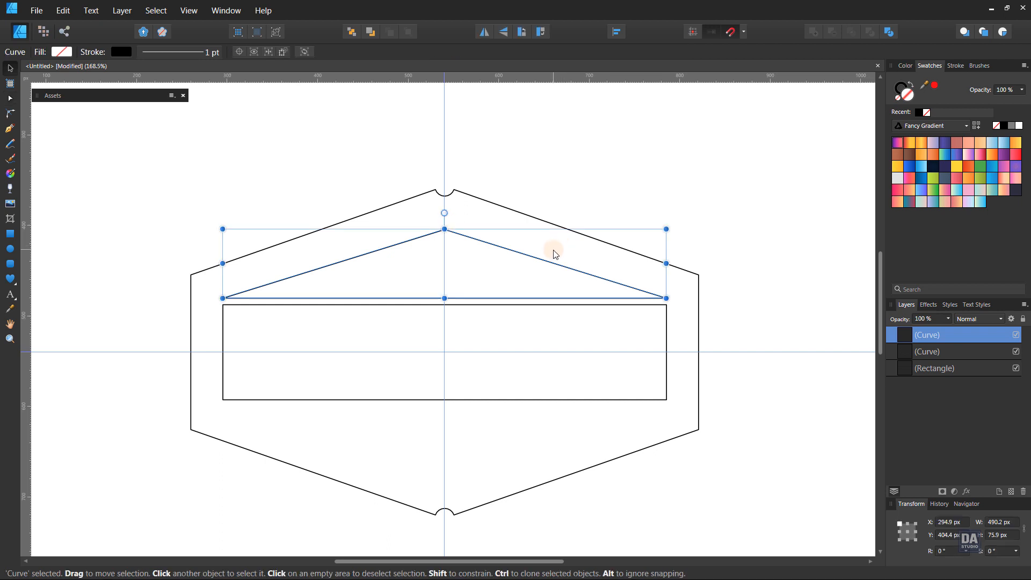
- Stretch the triangle's peak upward until the triangle is about 86 px high
{"action": "left_click_drag", "start_coordinate": [444, 229], "coordinate": [444, 221]}
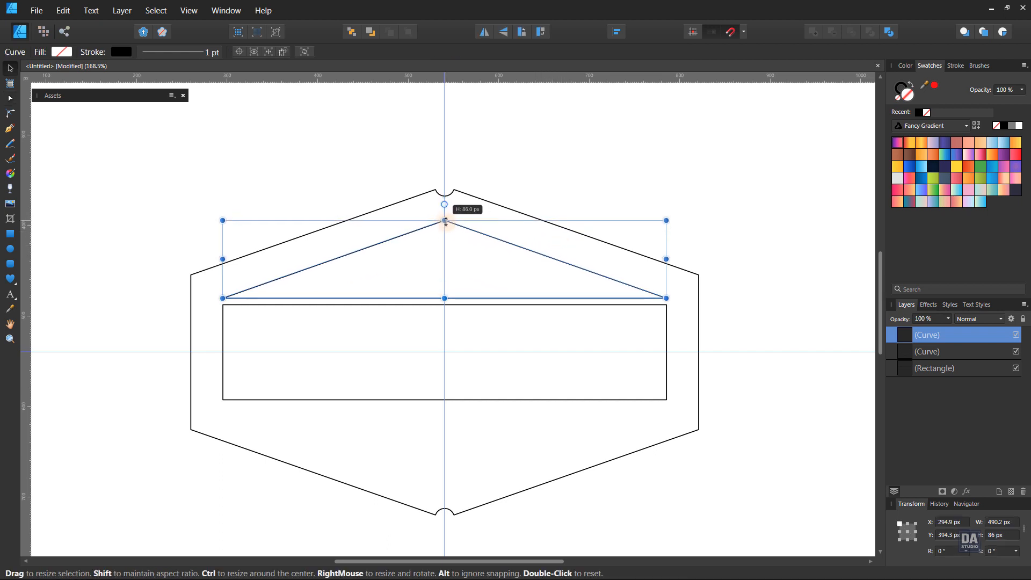
{"action": "left_click", "coordinate": [562, 253]}
{"action": "left_click", "coordinate": [510, 298]}
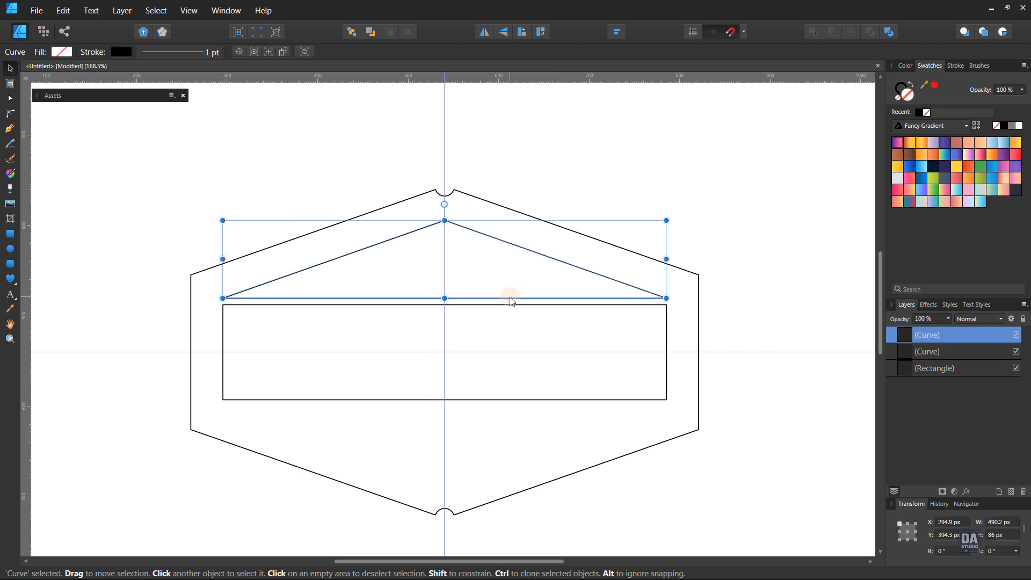
- Raise the triangle's base to widen the gap above the central rectangle, making the triangle about 83.1 px high
{"action": "left_click_drag", "start_coordinate": [444, 298], "coordinate": [444, 298]}
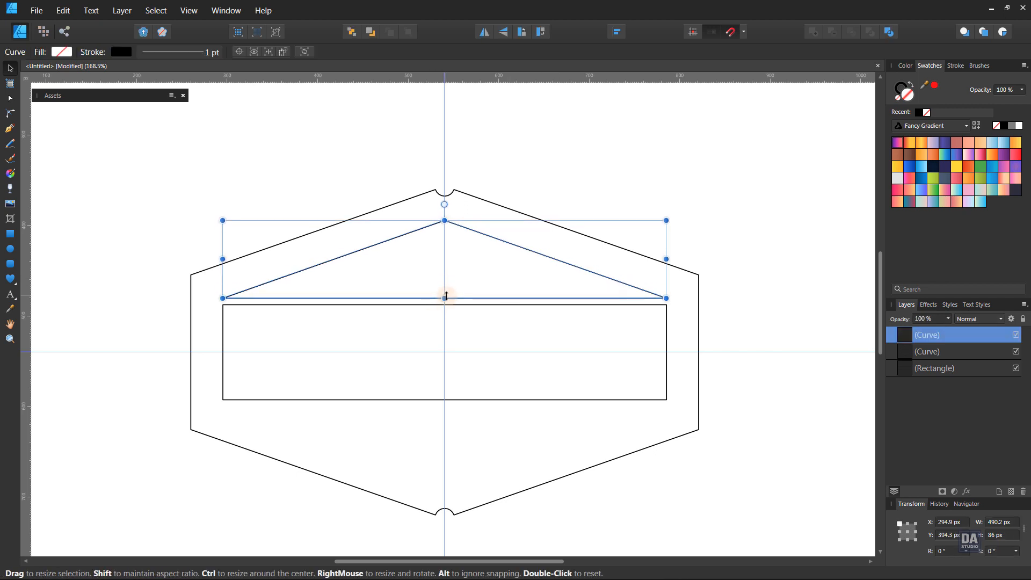
{"action": "scroll", "coordinate": [447, 295], "scroll_direction": "up", "scroll_amount": 5}
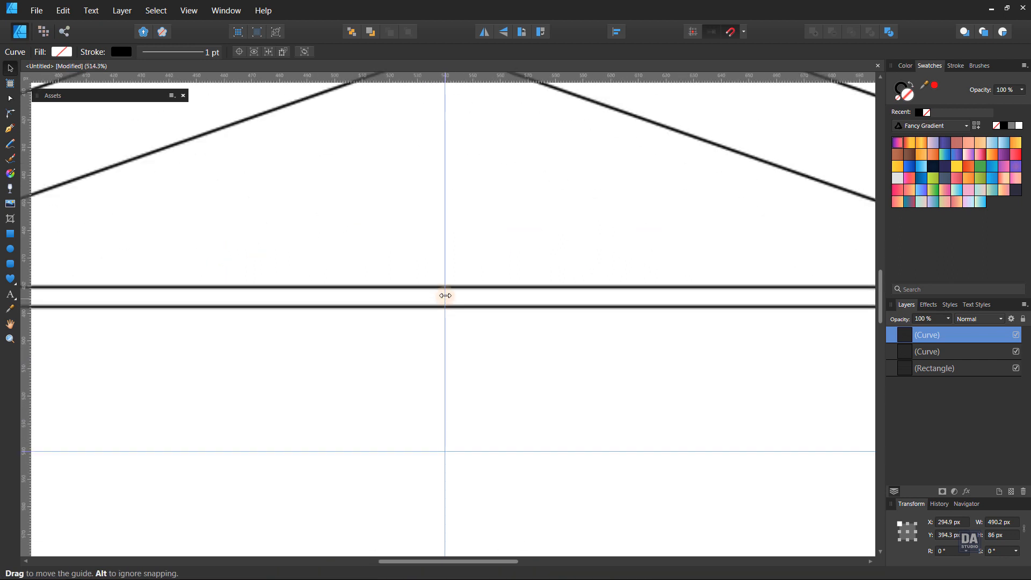
{"action": "left_click_drag", "start_coordinate": [446, 287], "coordinate": [446, 280]}
{"action": "left_click", "coordinate": [461, 295]}
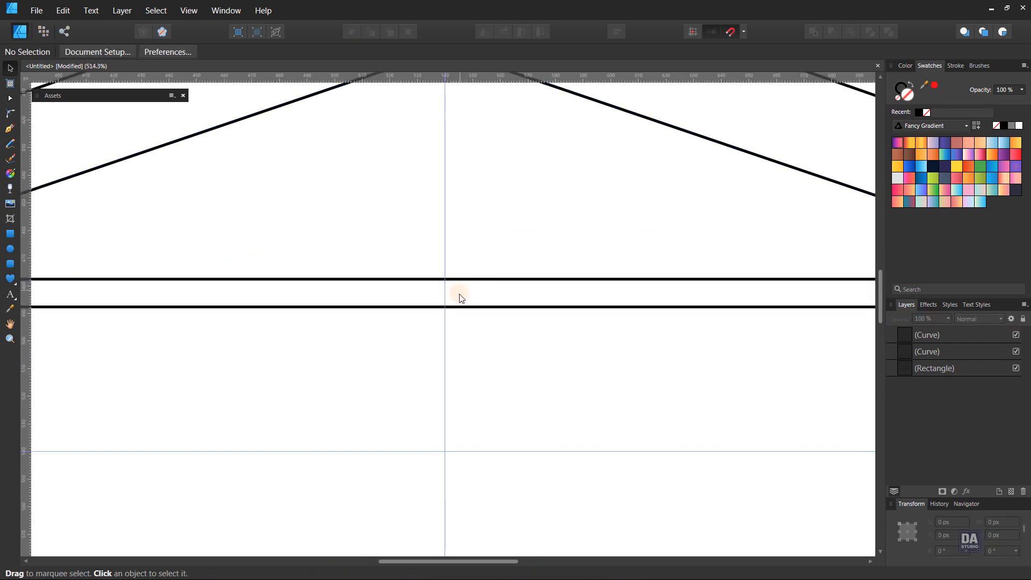
{"action": "scroll", "coordinate": [462, 298], "scroll_direction": "down", "scroll_amount": 6}
- Show the triangle's transform origin and place it where the guides cross, at 540 px, 540 px
{"action": "left_click", "coordinate": [519, 286]}
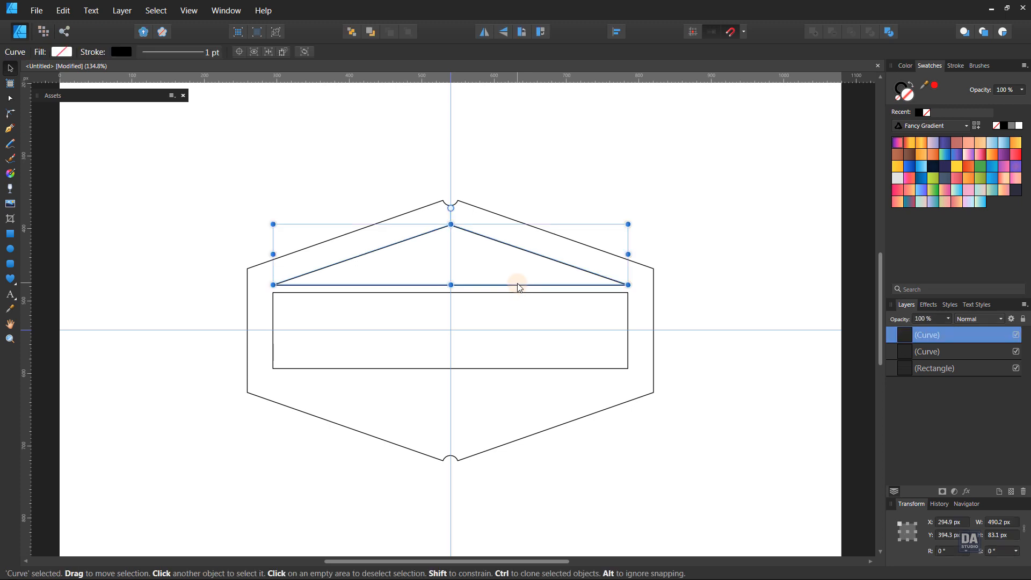
{"action": "left_click", "coordinate": [931, 370]}
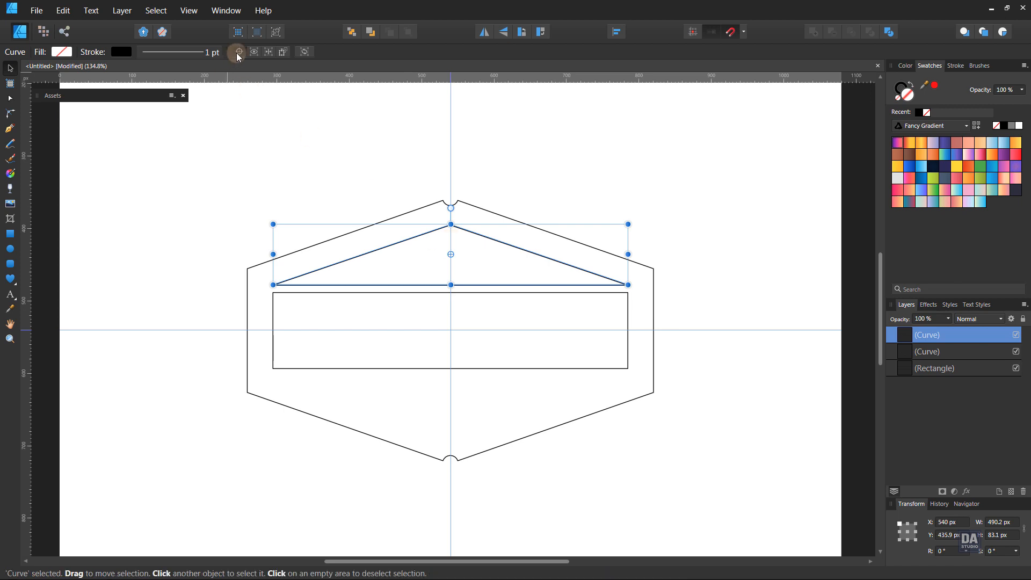
{"action": "left_click_drag", "start_coordinate": [451, 255], "coordinate": [451, 330]}
- Duplicate the triangle and flip the copy vertically about the shared centre so it sits below the central rectangle
{"action": "right_click", "coordinate": [927, 335]}
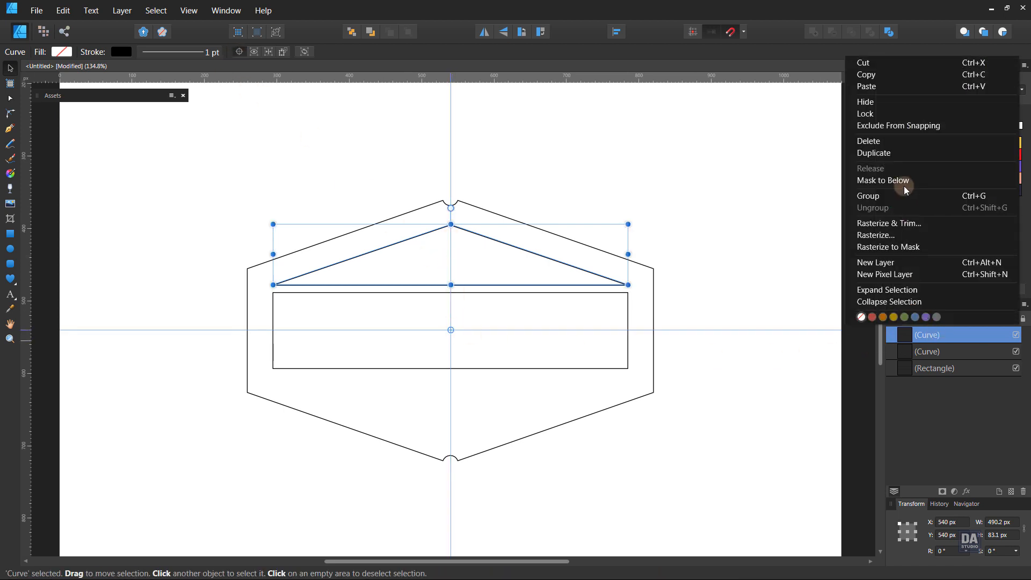
{"action": "left_click", "coordinate": [898, 154]}
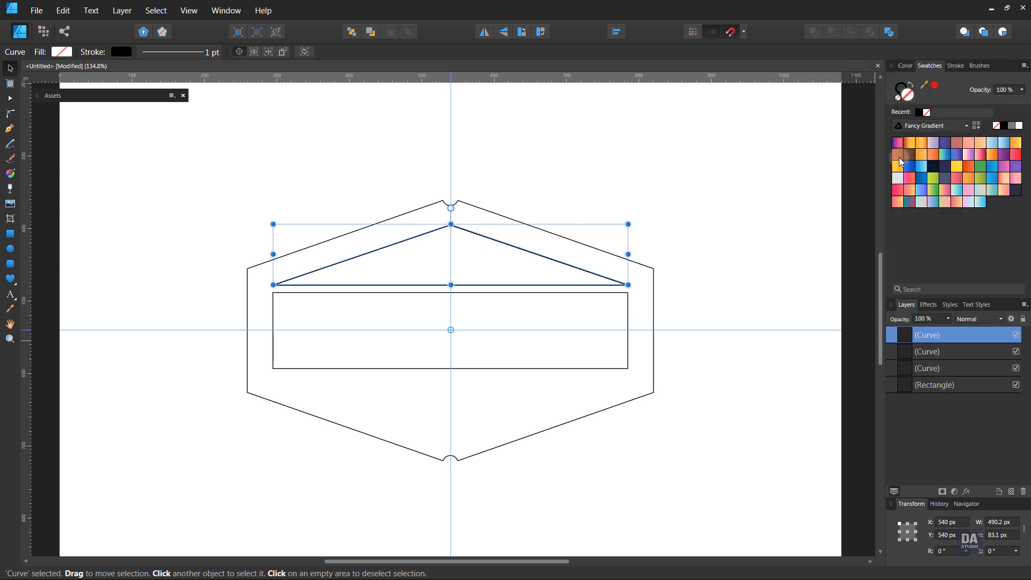
{"action": "left_click", "coordinate": [505, 34]}
{"action": "left_click_drag", "start_coordinate": [499, 275], "coordinate": [499, 426]}
{"action": "left_click", "coordinate": [580, 442]}
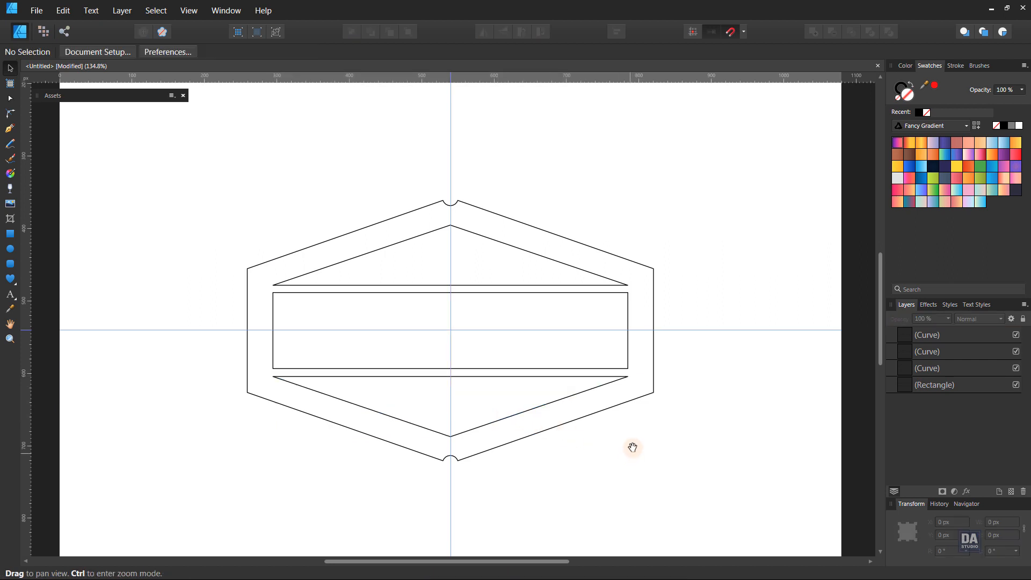
- Hide the guides on the artboard
{"action": "key", "text": "z"}
{"action": "left_click_drag", "start_coordinate": [647, 442], "coordinate": [618, 437]}
{"action": "left_click_drag", "start_coordinate": [609, 389], "coordinate": [642, 391]}
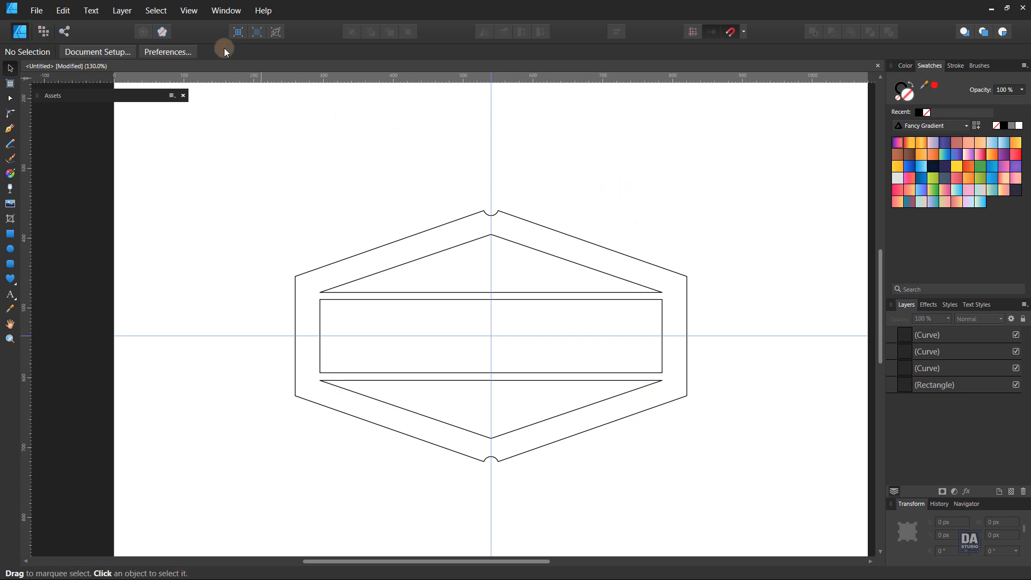
{"action": "left_click", "coordinate": [189, 11]}
{"action": "left_click", "coordinate": [161, 146]}
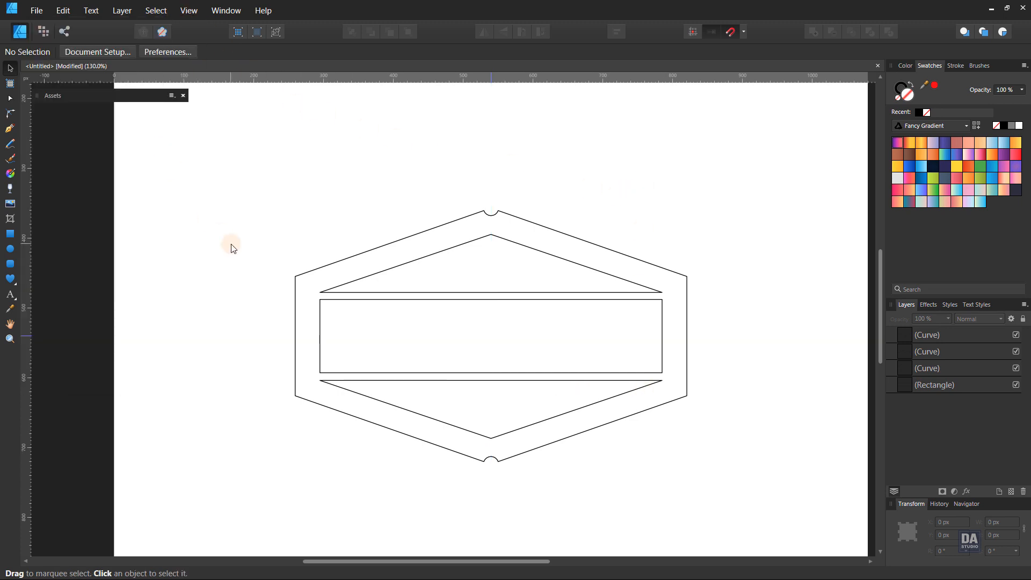
{"action": "scroll", "coordinate": [536, 343], "scroll_direction": "right", "scroll_amount": 1}
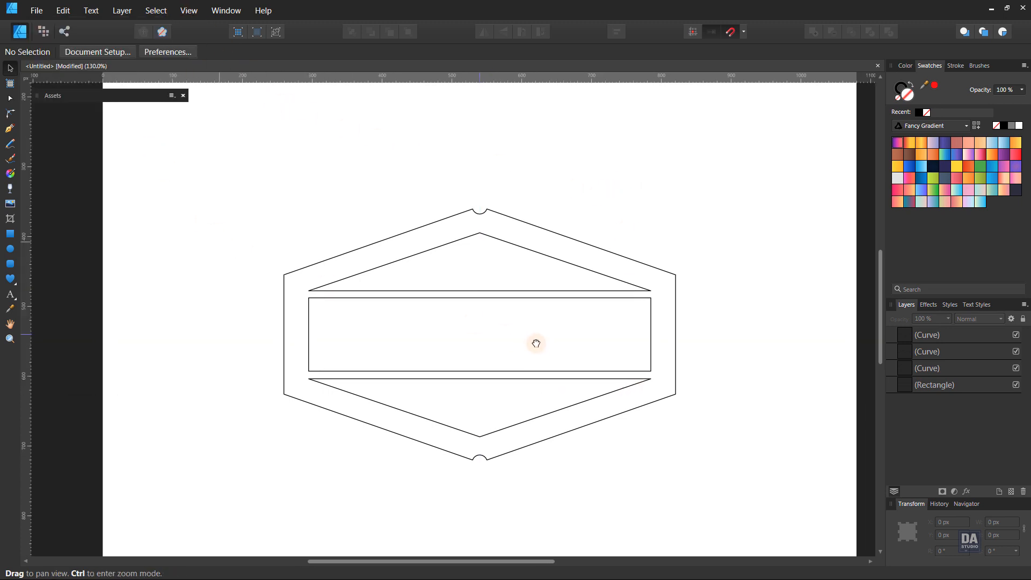
- Swap fill and stroke on both triangles to give them a black fill without an outline
{"action": "left_click", "coordinate": [534, 290]}
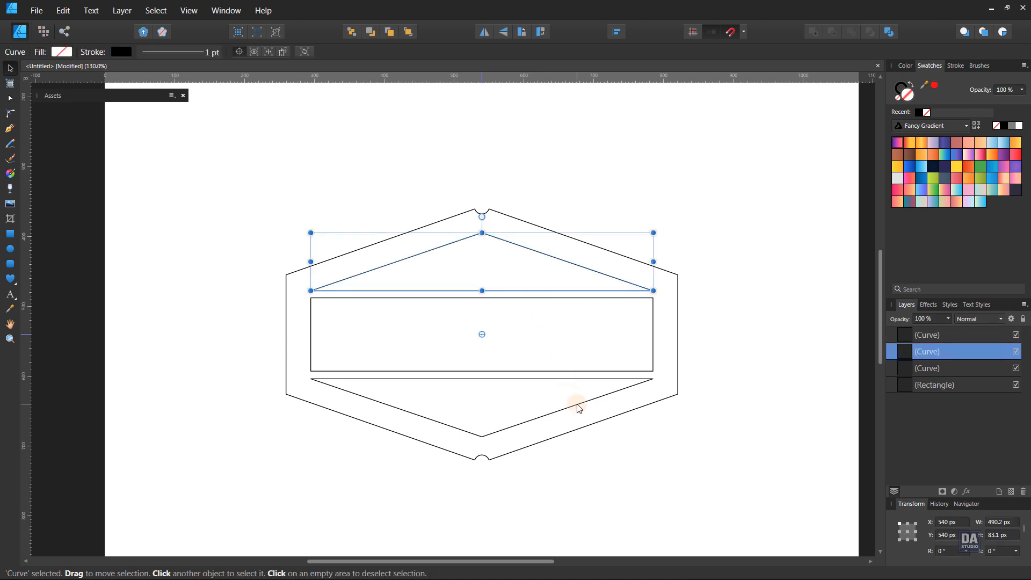
{"action": "left_click", "coordinate": [578, 408], "text": "shift"}
{"action": "left_click", "coordinate": [910, 83]}
{"action": "left_click", "coordinate": [707, 223]}
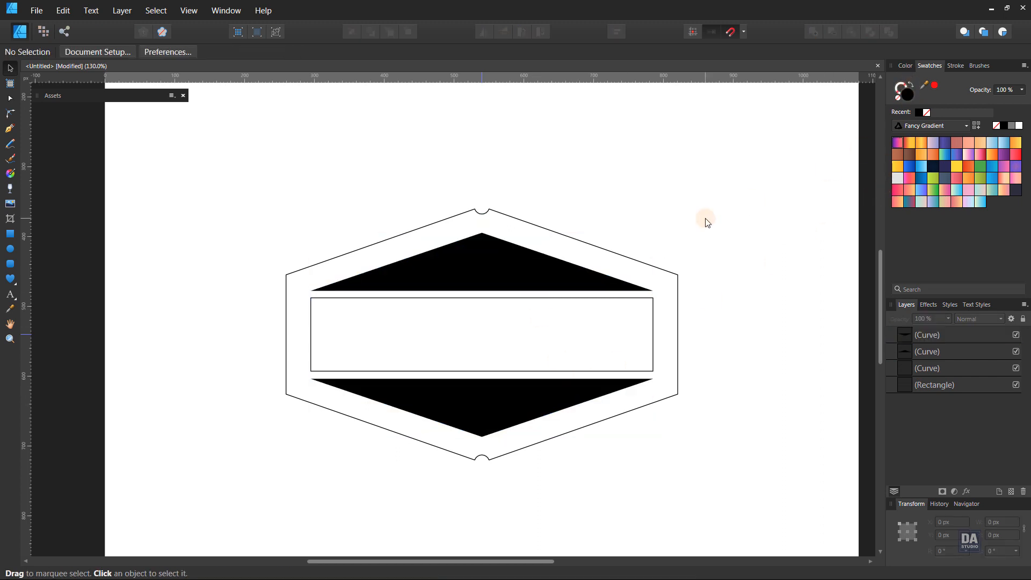
- Set the stroke width of the notched outline and the central rectangle to 5 pt and enable Scale with object
{"action": "left_click", "coordinate": [660, 275]}
{"action": "left_click", "coordinate": [653, 316], "text": "shift"}
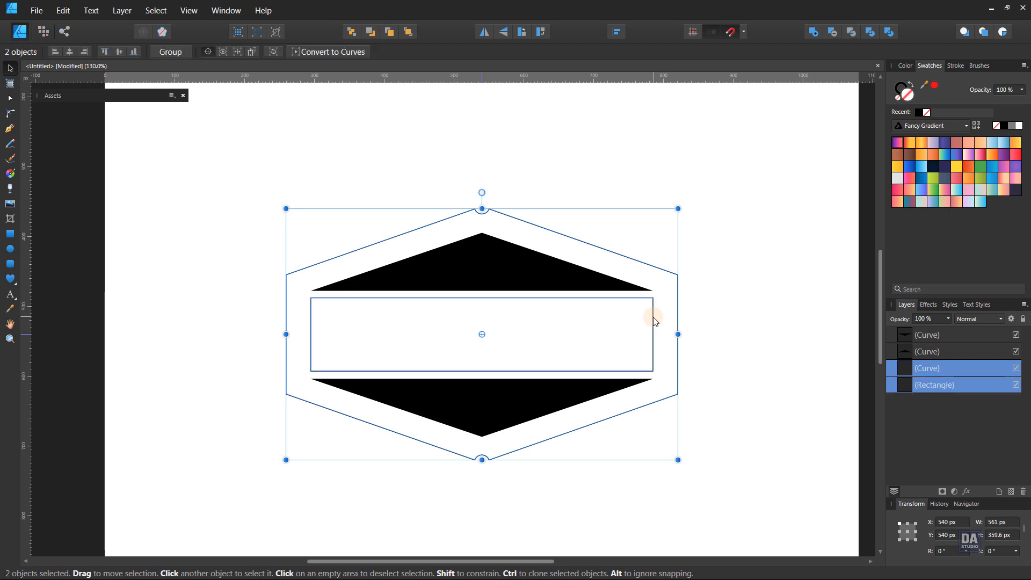
{"action": "left_click", "coordinate": [955, 67]}
{"action": "scroll", "coordinate": [1001, 98], "scroll_direction": "up", "scroll_amount": 3}
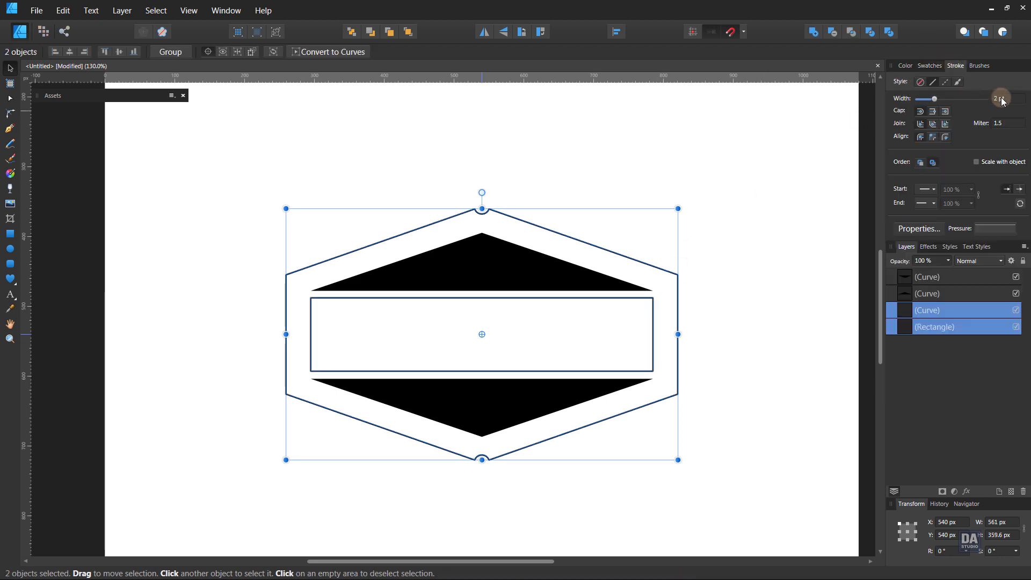
{"action": "scroll", "coordinate": [1001, 97], "scroll_direction": "up", "scroll_amount": 1}
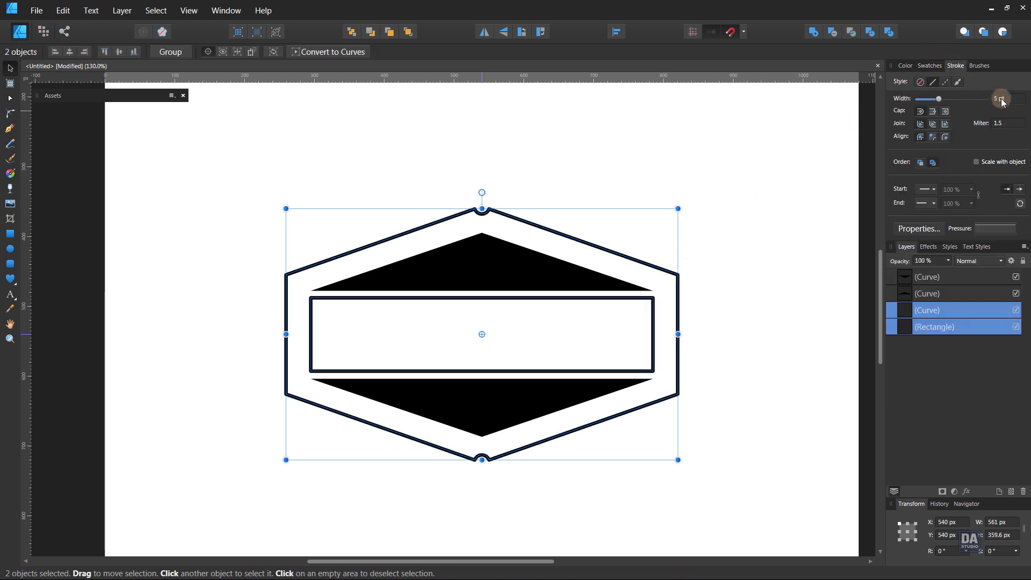
{"action": "left_click", "coordinate": [813, 323]}
- Add centre-aligned art text reading AWESOME in the middle of the central rectangle
{"action": "scroll", "coordinate": [511, 392], "scroll_direction": "up", "scroll_amount": 5}
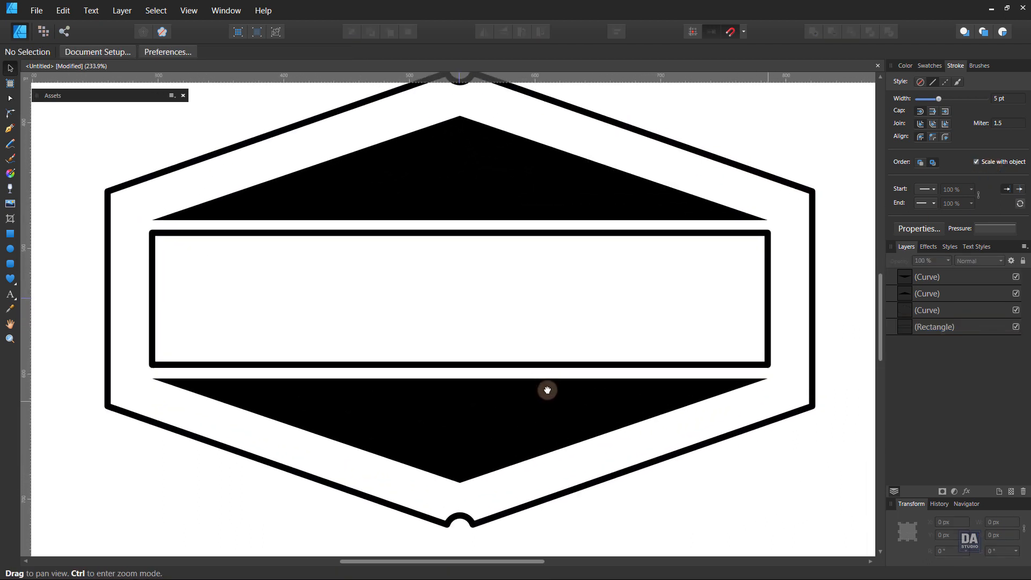
{"action": "left_click_drag", "start_coordinate": [547, 390], "coordinate": [541, 409]}
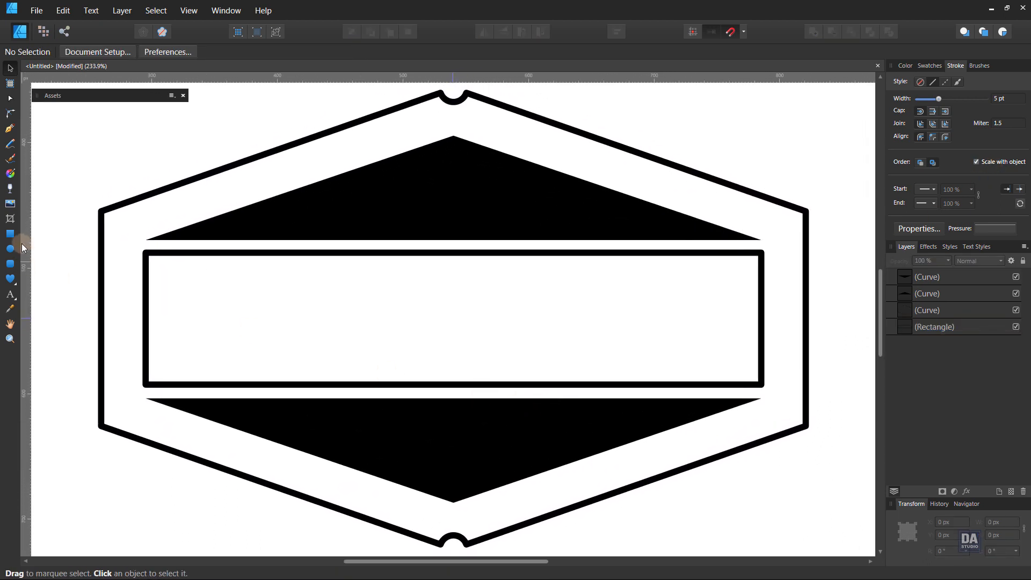
{"action": "left_click", "coordinate": [10, 295]}
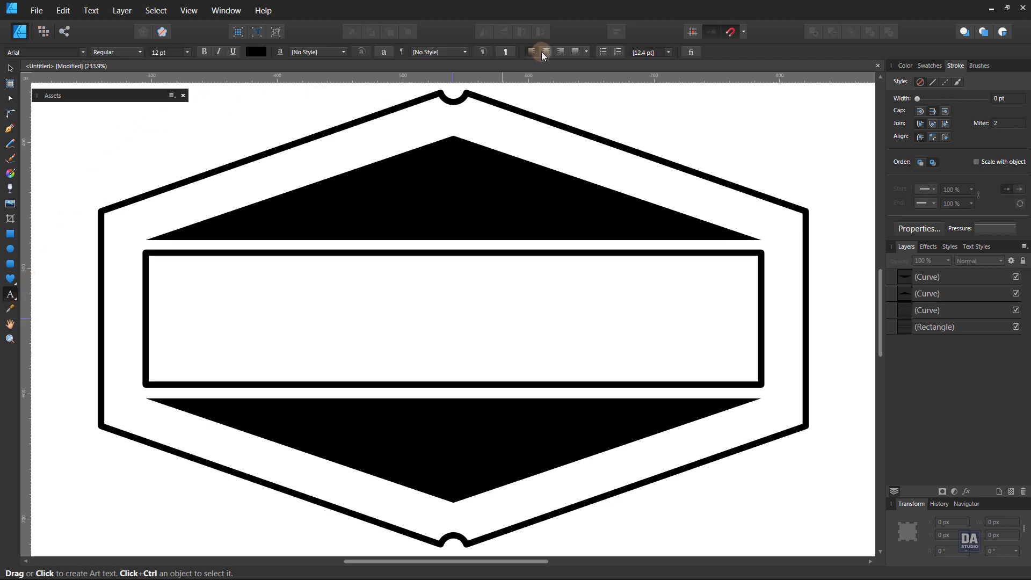
{"action": "left_click", "coordinate": [454, 323]}
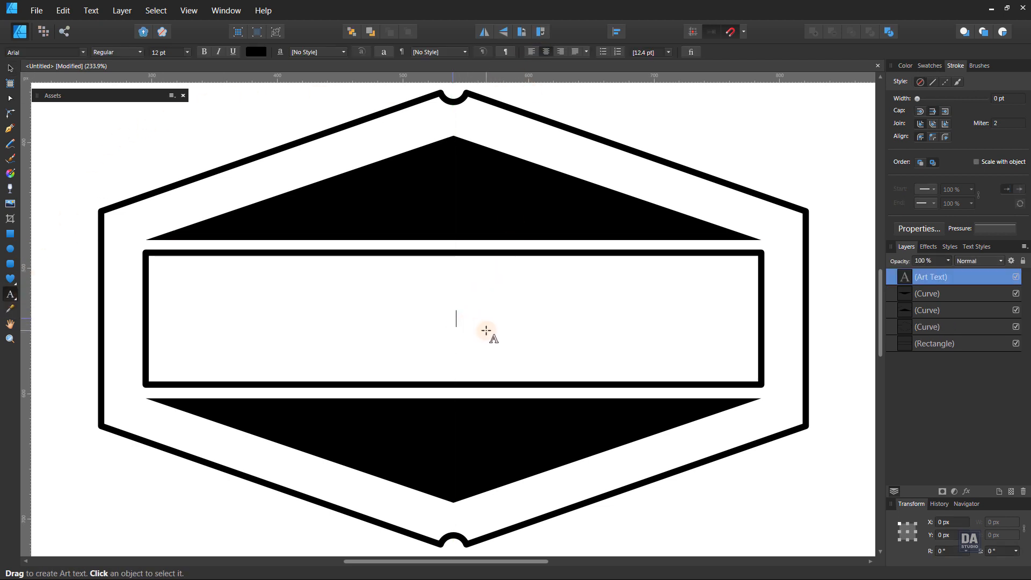
{"action": "type", "text": "AWESOME"}
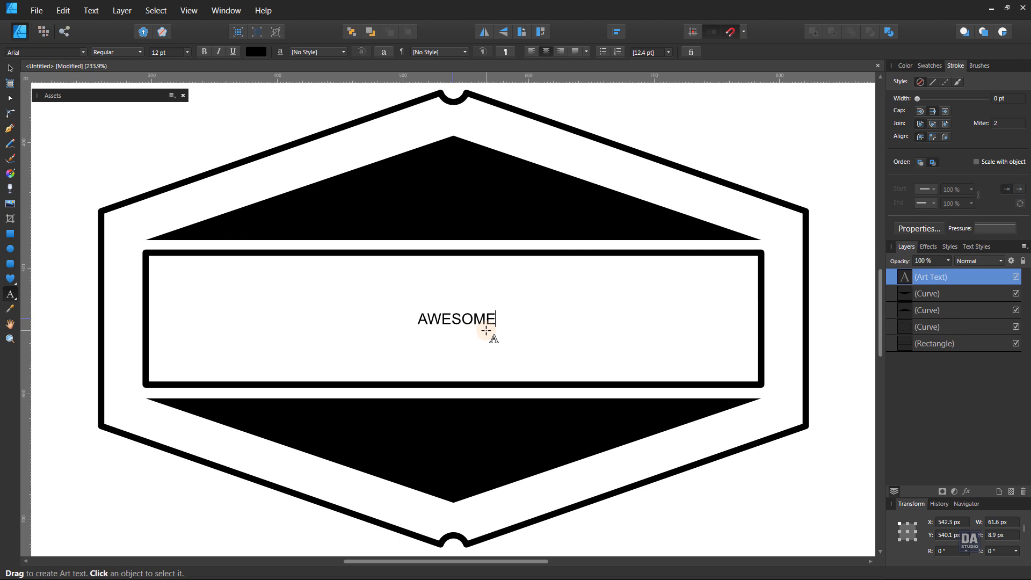
{"action": "key", "text": "Escape"}
- Change the AWESOME text's font to Bebas Neue Bold
{"action": "left_click", "coordinate": [10, 68]}
{"action": "left_click", "coordinate": [39, 52]}
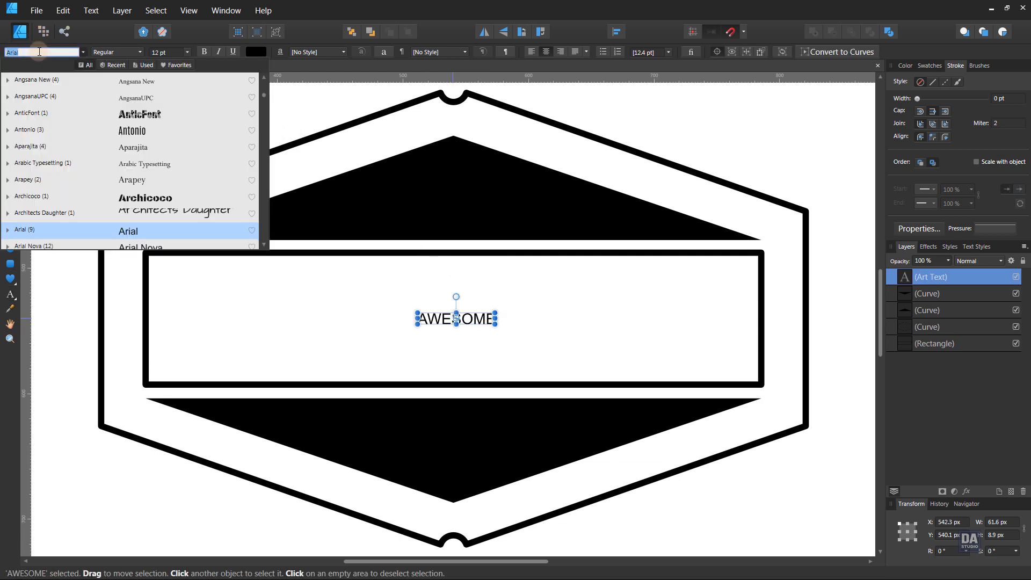
{"action": "type", "text": "beb"}
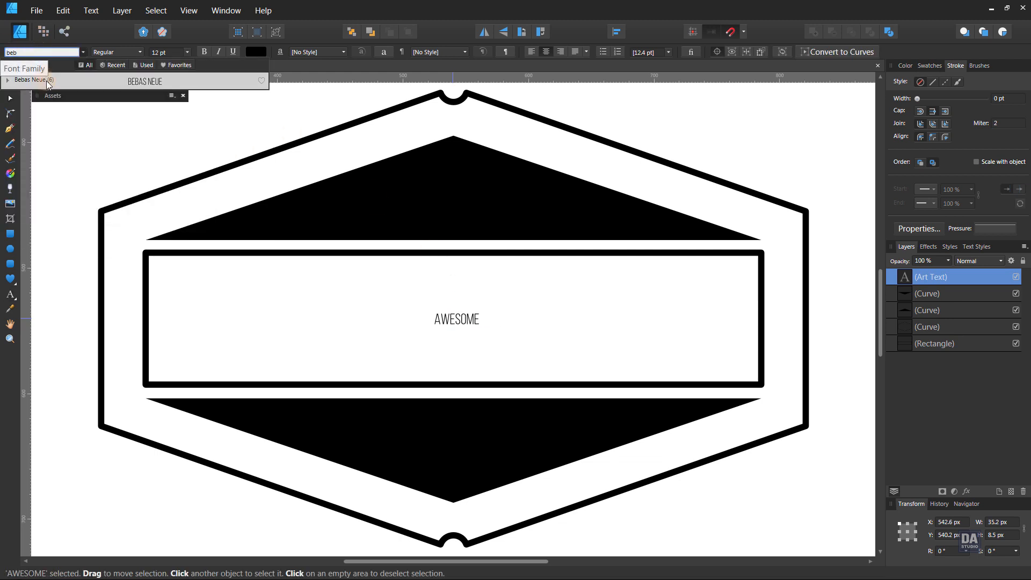
{"action": "left_click", "coordinate": [46, 81]}
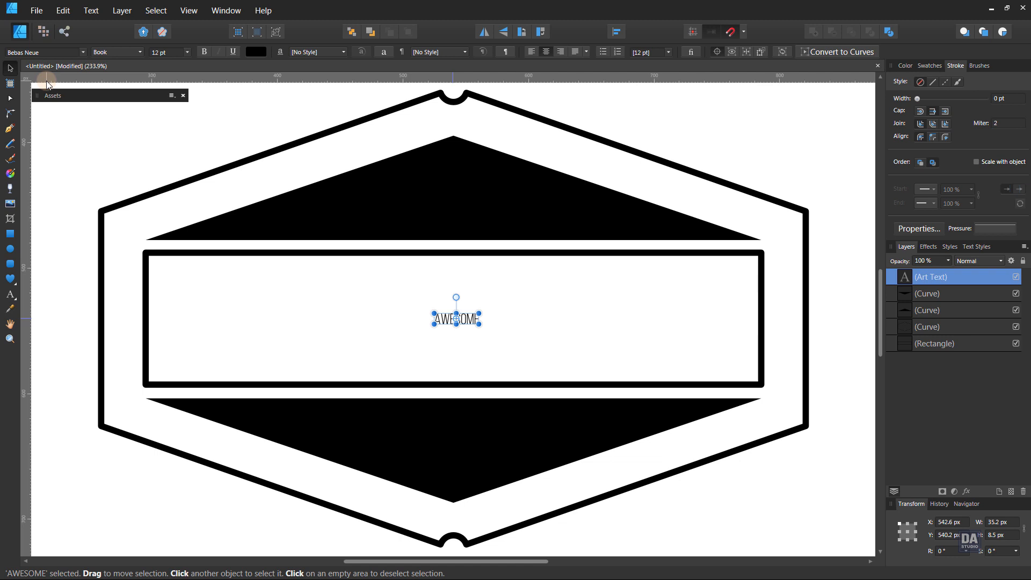
{"action": "left_click", "coordinate": [131, 53]}
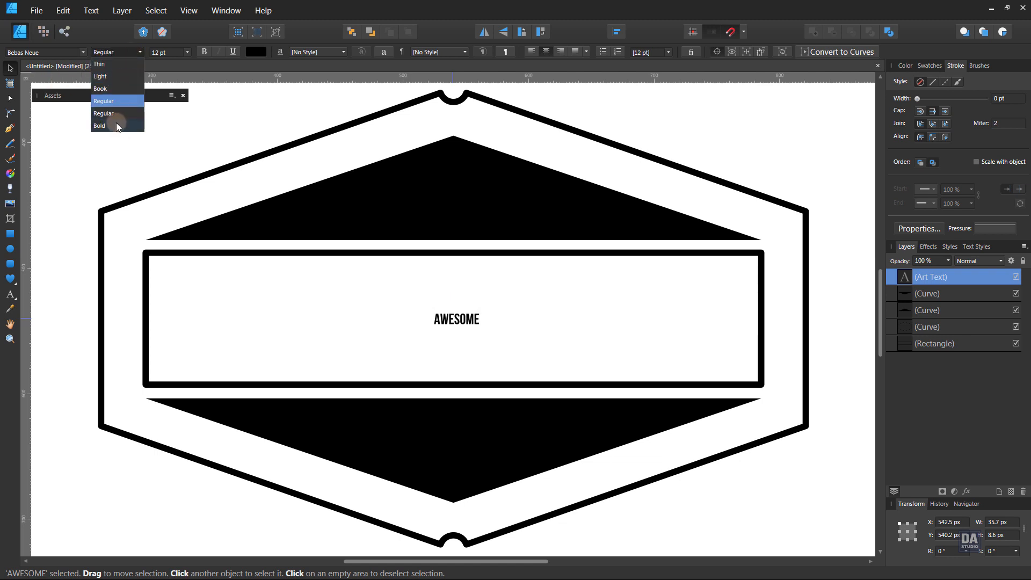
{"action": "left_click", "coordinate": [116, 125]}
- Enlarge the AWESOME text to 96 pt and align it to the vertical middle
{"action": "scroll", "coordinate": [167, 52], "scroll_direction": "up", "scroll_amount": 4}
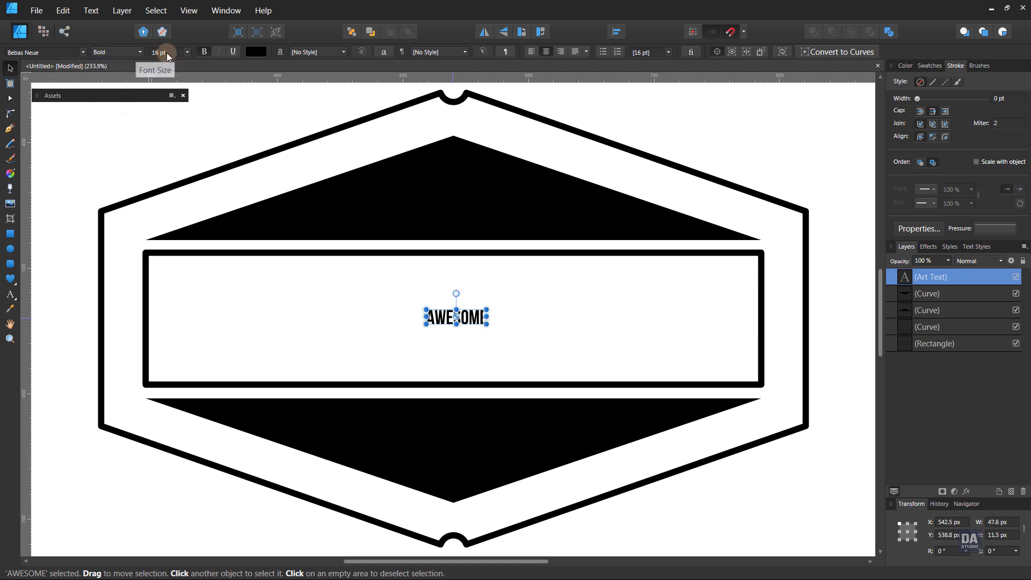
{"action": "scroll", "coordinate": [167, 52], "scroll_direction": "up", "scroll_amount": 20}
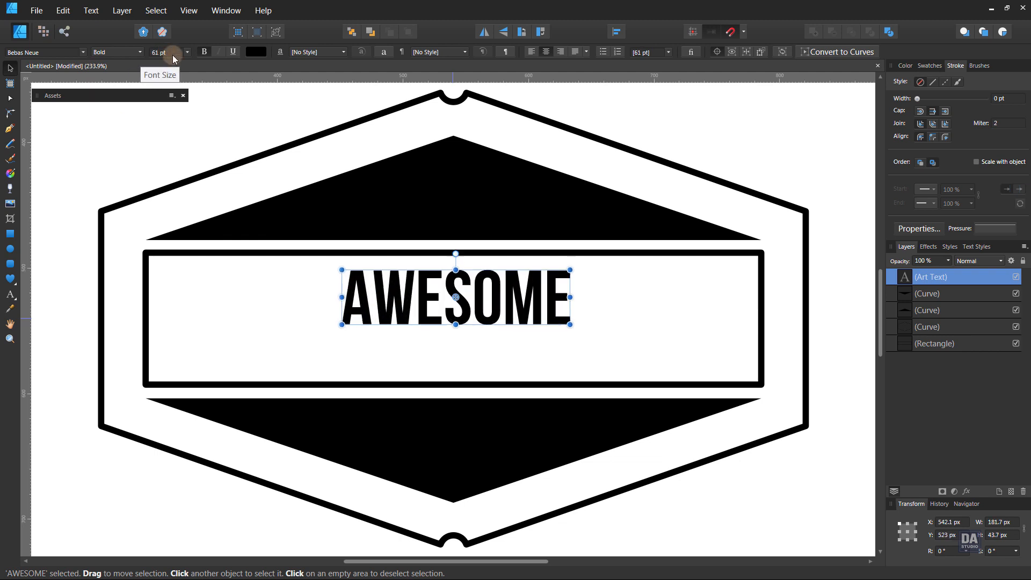
{"action": "scroll", "coordinate": [172, 55], "scroll_direction": "up", "scroll_amount": 20}
{"action": "left_click", "coordinate": [616, 32]}
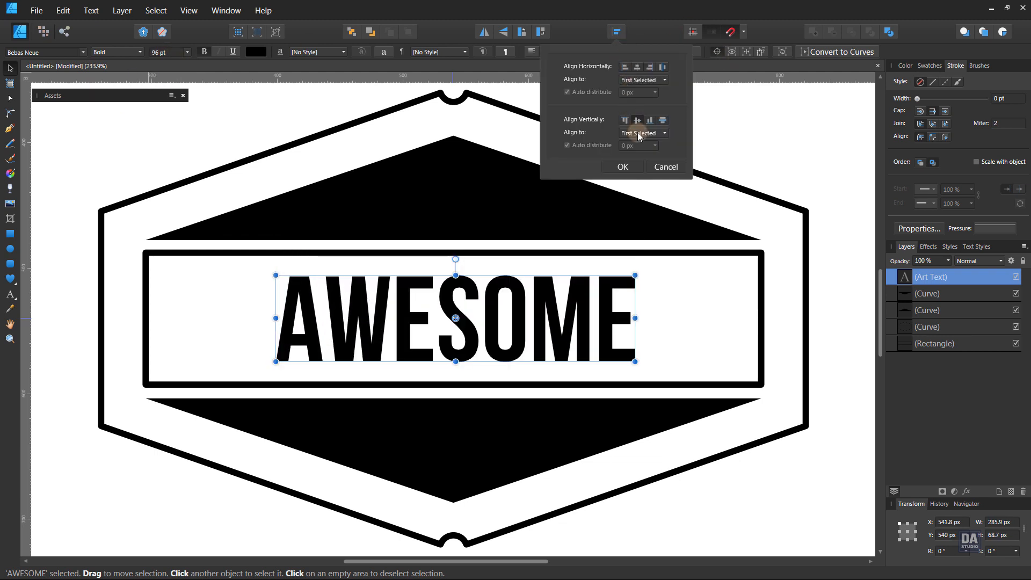
{"action": "left_click", "coordinate": [622, 167]}
- Enlarge the AWESOME text to 120 pt and align it to the vertical middle again
{"action": "scroll", "coordinate": [166, 54], "scroll_direction": "up", "scroll_amount": 20}
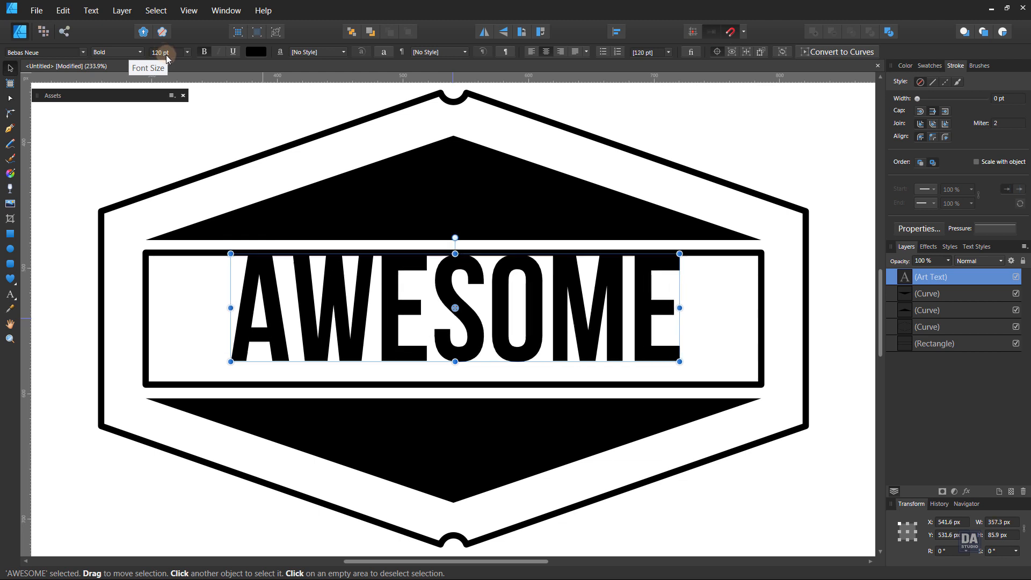
{"action": "scroll", "coordinate": [167, 56], "scroll_direction": "down", "scroll_amount": 10}
{"action": "left_click", "coordinate": [617, 32]}
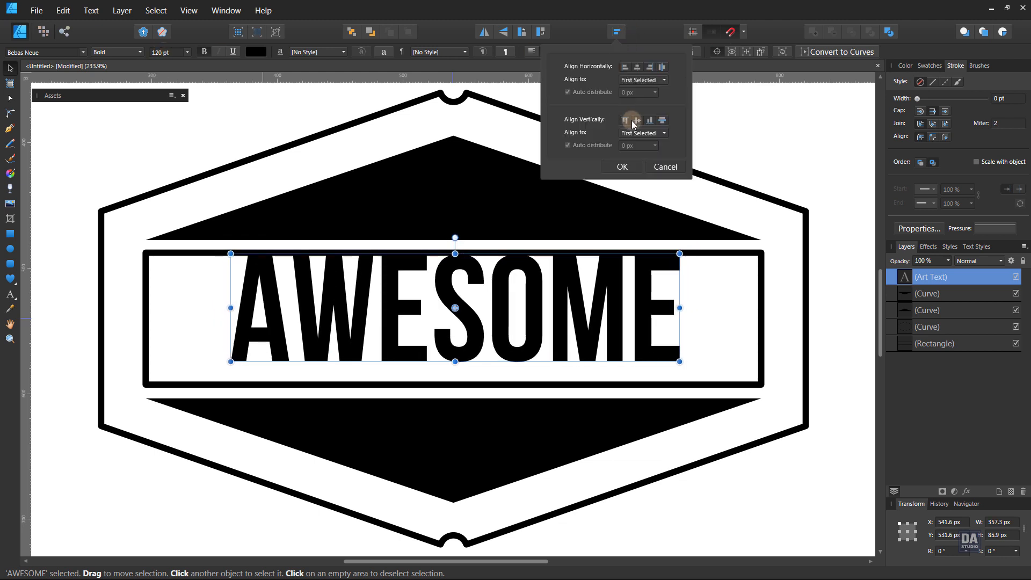
{"action": "left_click", "coordinate": [638, 120]}
{"action": "left_click", "coordinate": [622, 167]}
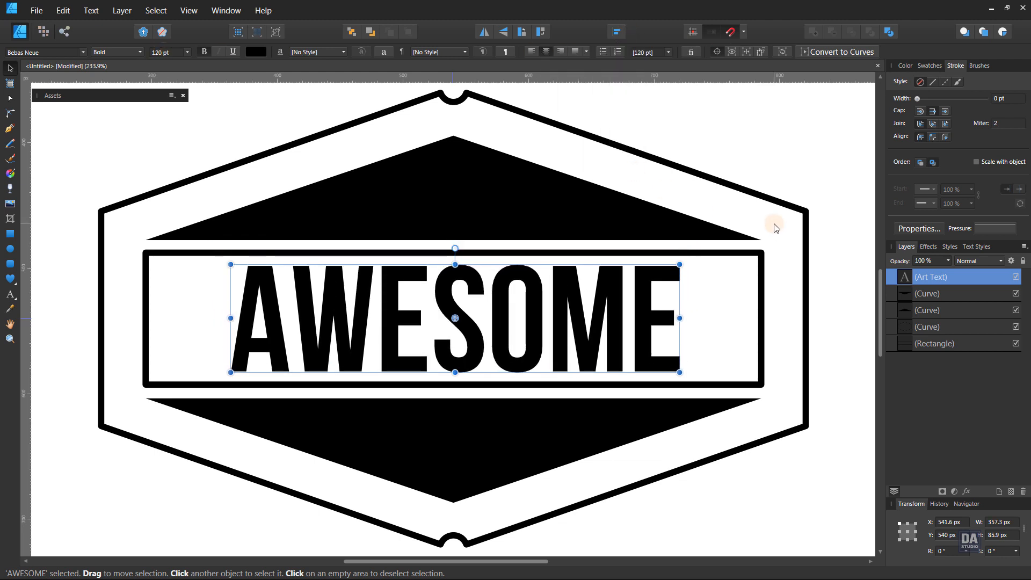
- Widen the letter spacing of AWESOME so the word nearly fills the width of the central rectangle
{"action": "left_click", "coordinate": [384, 52]}
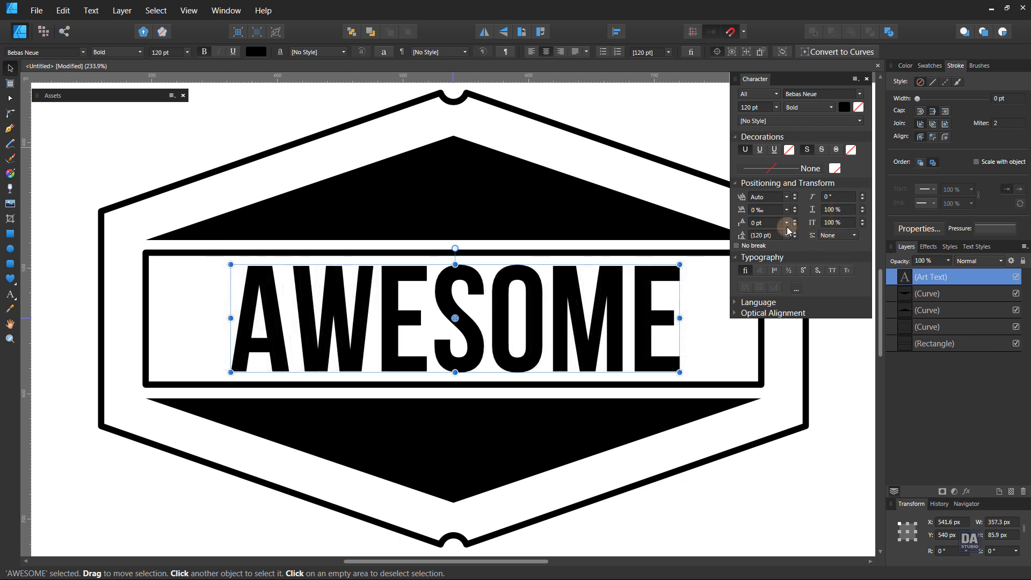
{"action": "scroll", "coordinate": [770, 214], "scroll_direction": "up", "scroll_amount": 4}
{"action": "left_click_drag", "start_coordinate": [772, 213], "coordinate": [778, 211]}
{"action": "left_click", "coordinate": [846, 346]}
{"action": "left_click", "coordinate": [866, 79]}
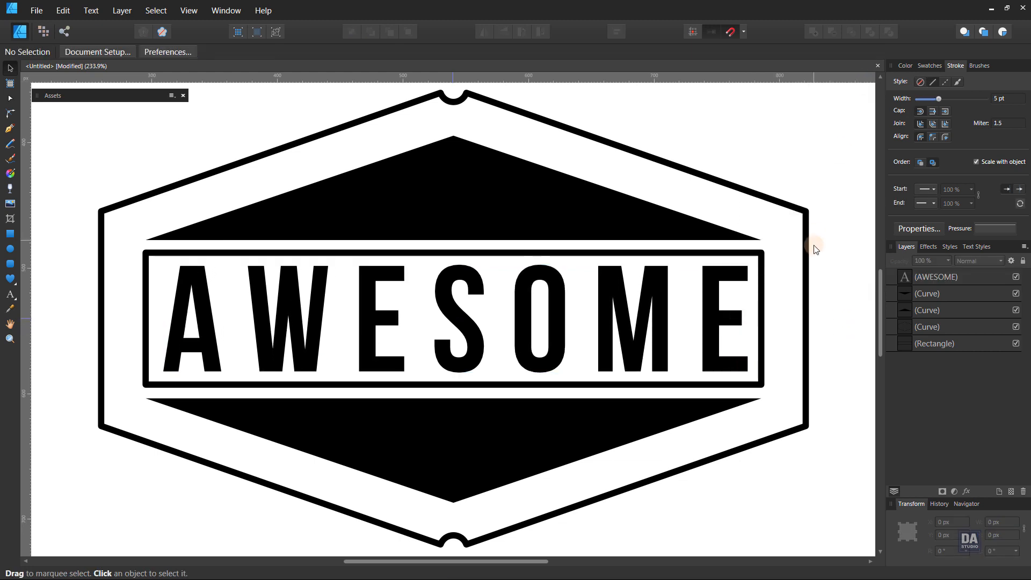
- Draw a five-pointed star about 58 px wide in the middle of the upper black triangle
{"action": "left_click_drag", "start_coordinate": [682, 295], "coordinate": [332, 225]}
{"action": "left_click_drag", "start_coordinate": [598, 267], "coordinate": [537, 338]}
{"action": "left_click", "coordinate": [10, 279]}
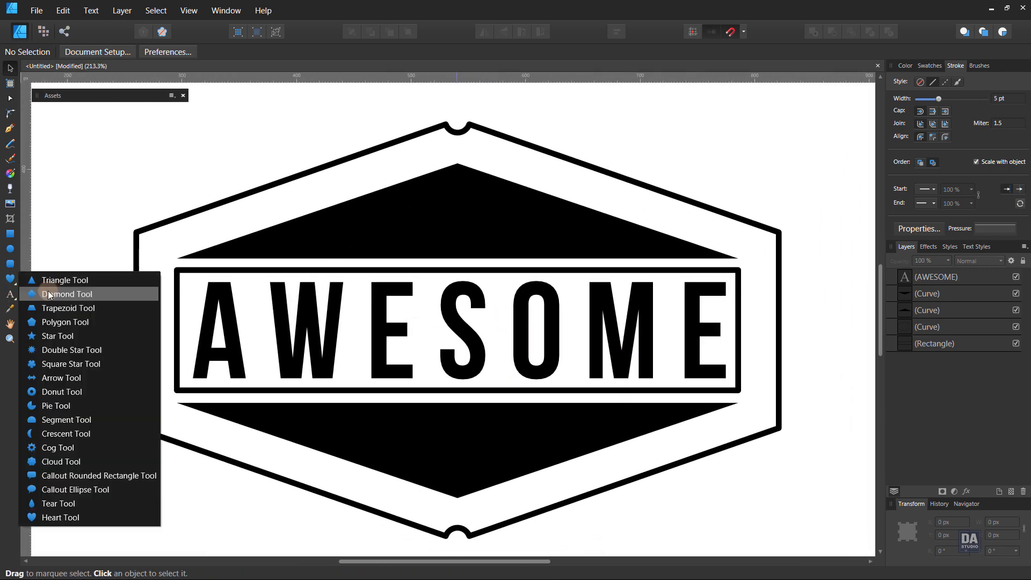
{"action": "left_click", "coordinate": [48, 334]}
{"action": "left_click_drag", "start_coordinate": [459, 216], "coordinate": [491, 250]}
{"action": "left_click", "coordinate": [10, 69]}
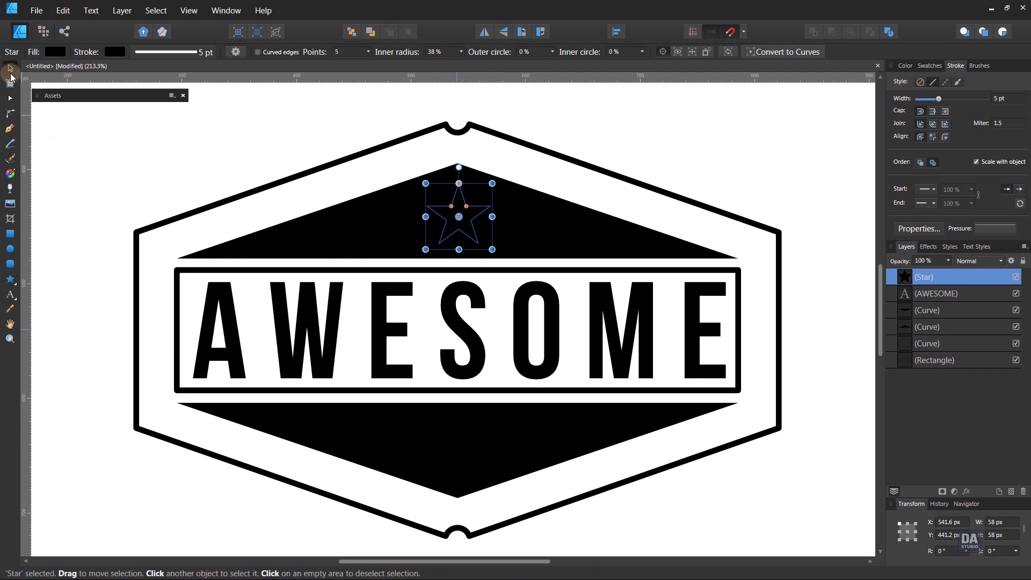
- Give the star a white fill and no stroke
{"action": "left_click", "coordinate": [930, 66]}
{"action": "left_click", "coordinate": [1019, 126]}
{"action": "left_click", "coordinate": [798, 169]}
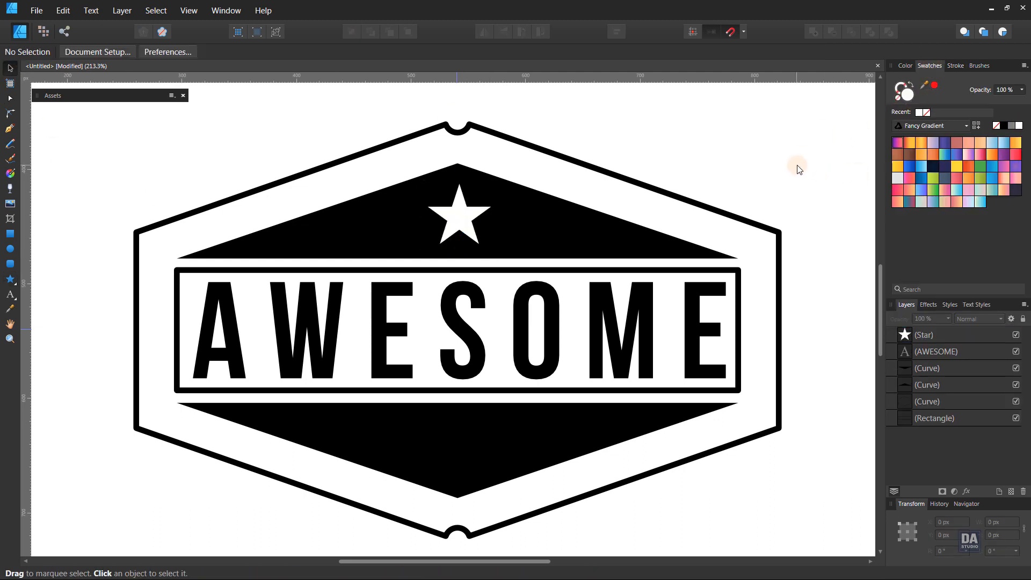
- Copy the white star into the lower triangle and place both stars on the badge's vertical centre line
{"action": "left_click", "coordinate": [465, 231]}
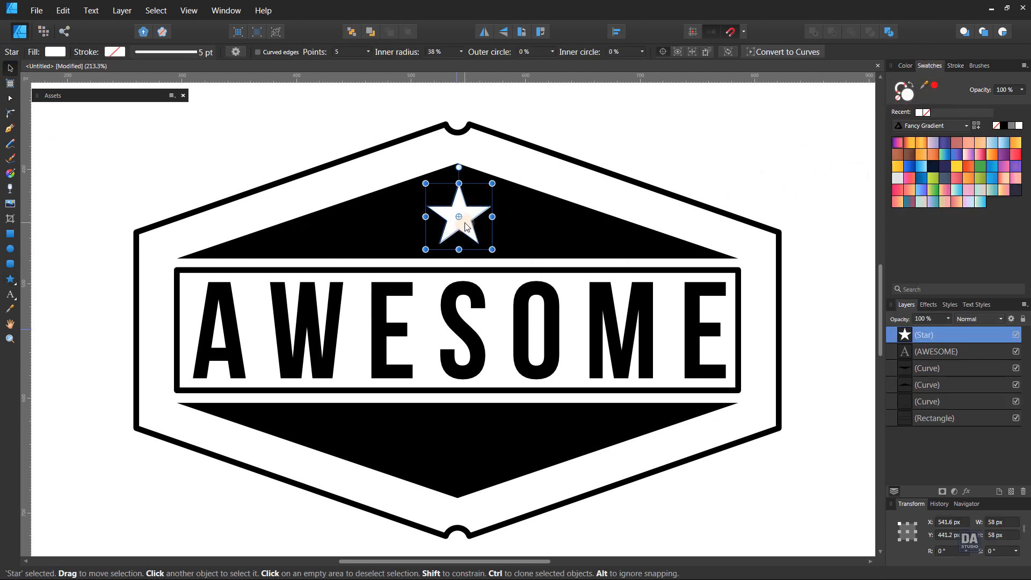
{"action": "left_click_drag", "start_coordinate": [465, 199], "coordinate": [465, 448]}
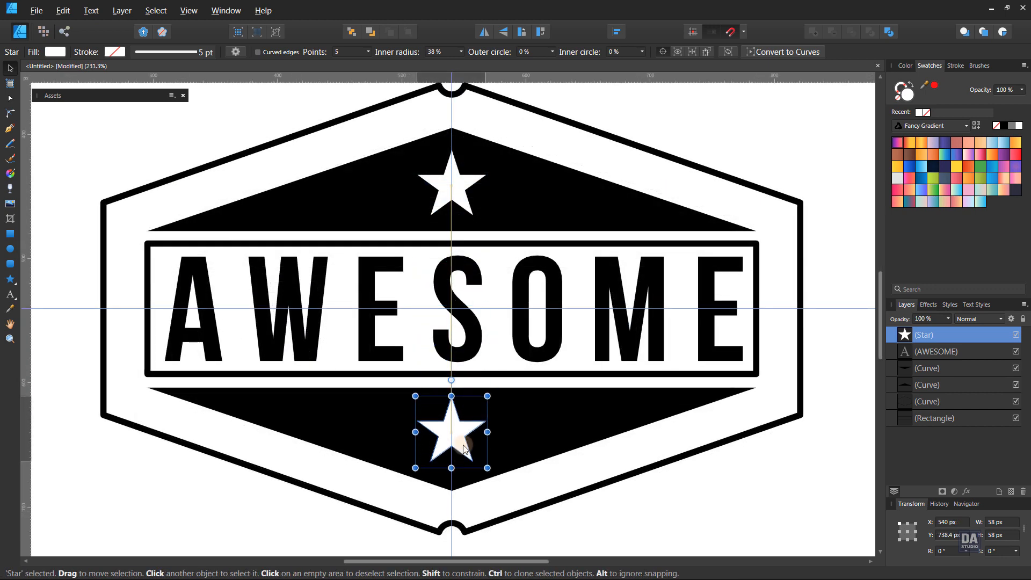
{"action": "left_click", "coordinate": [690, 506]}
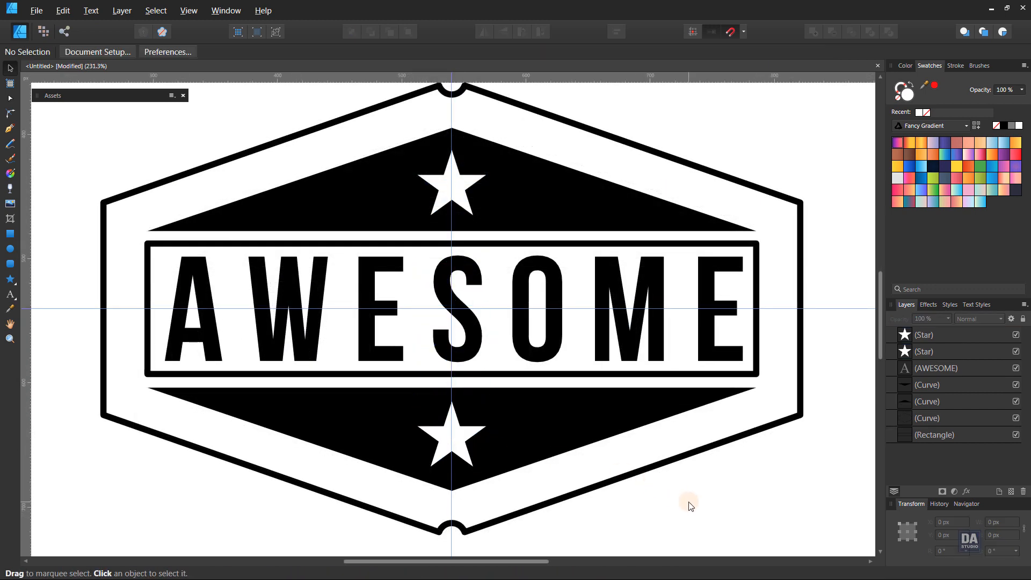
{"action": "left_click", "coordinate": [466, 206]}
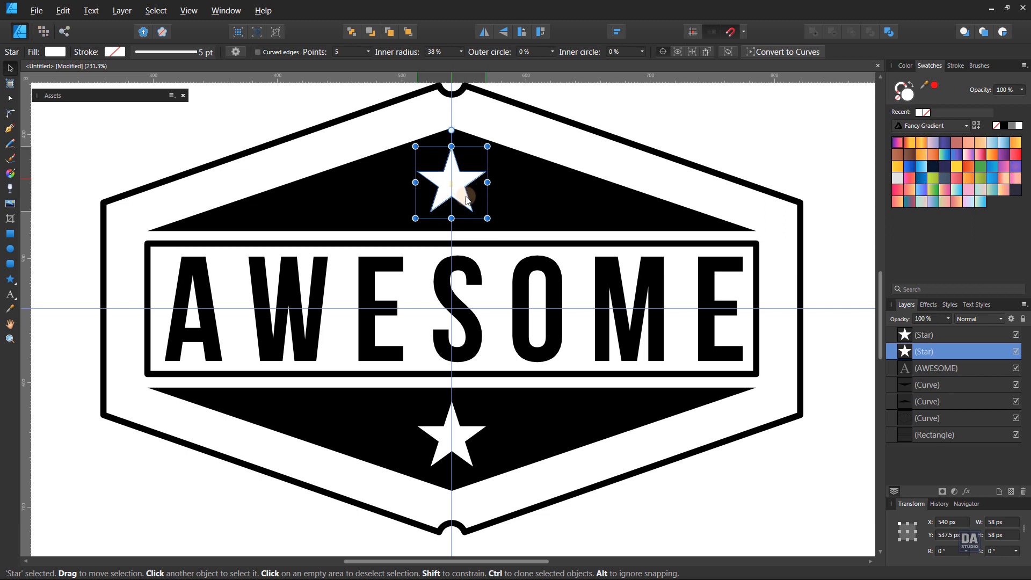
{"action": "left_click", "coordinate": [702, 101]}
- Duplicate the upper star beside it on the left of the triangle and shrink the copy to about 34 px
{"action": "scroll", "coordinate": [517, 441], "scroll_direction": "down", "scroll_amount": 3}
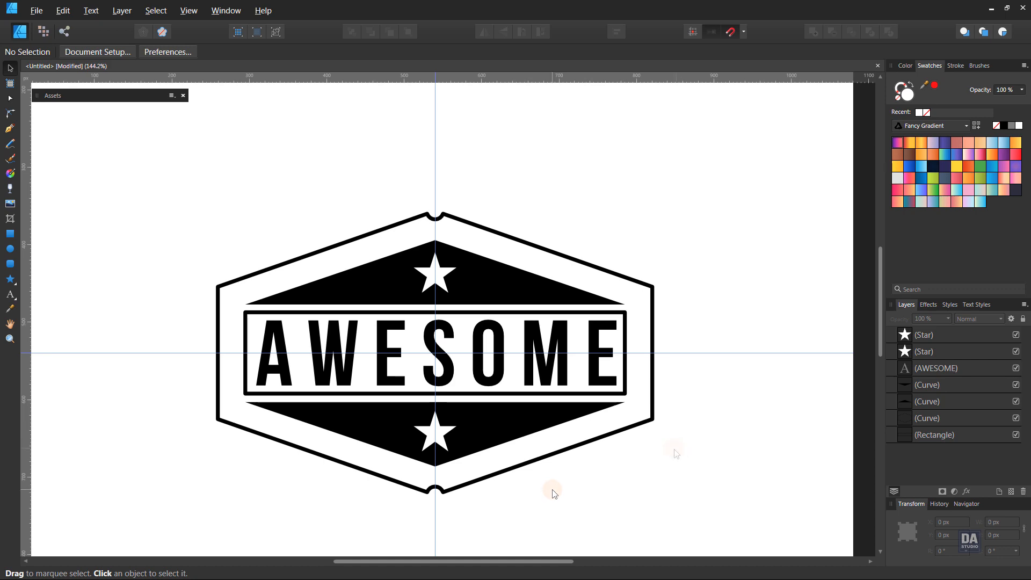
{"action": "scroll", "coordinate": [570, 382], "scroll_direction": "up", "scroll_amount": 4}
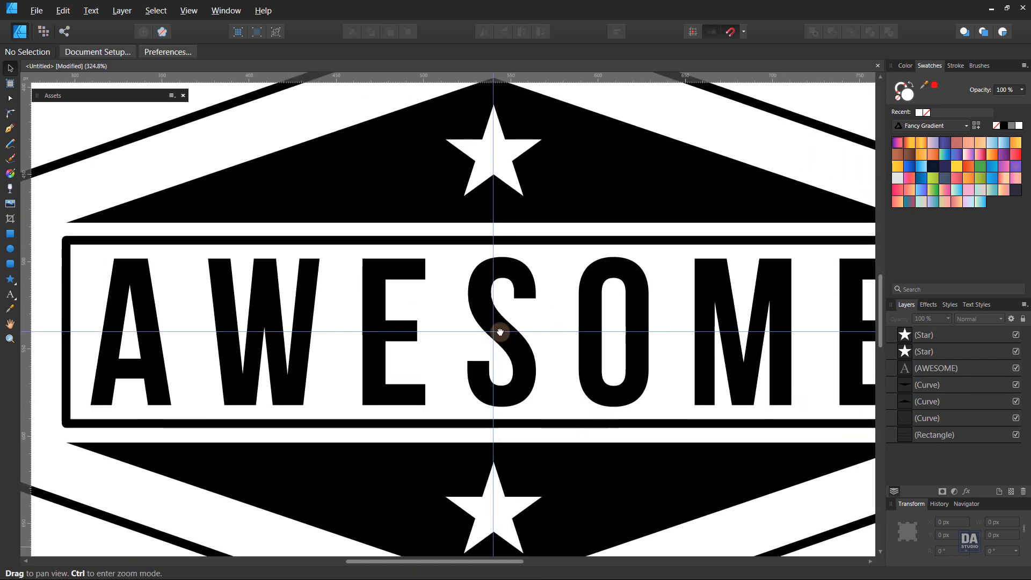
{"action": "left_click_drag", "start_coordinate": [497, 140], "coordinate": [387, 144]}
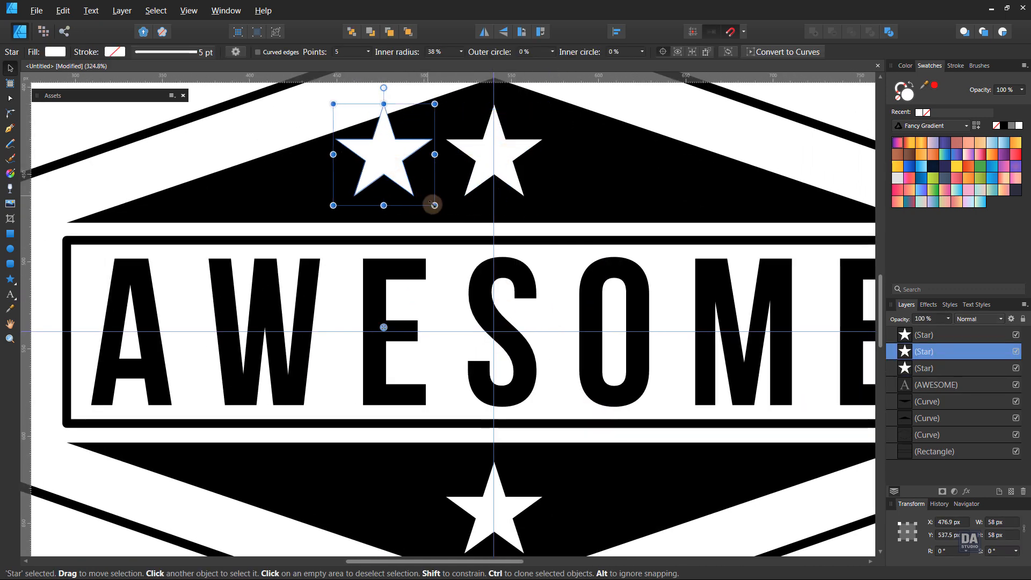
{"action": "left_click_drag", "start_coordinate": [428, 205], "coordinate": [418, 203]}
{"action": "key", "text": "ctrl+z"}
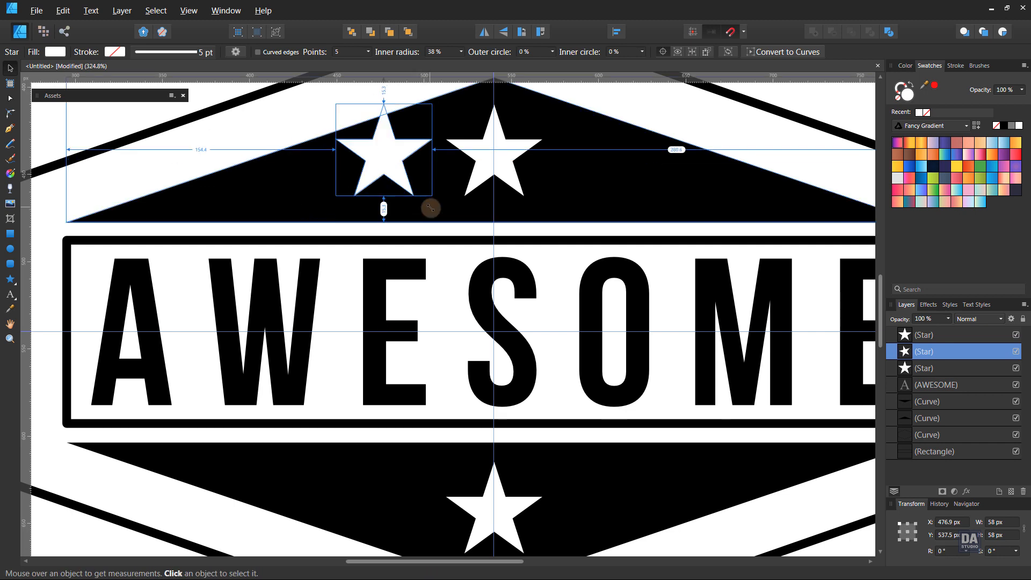
{"action": "left_click", "coordinate": [382, 324]}
{"action": "key", "text": "ctrl+z"}
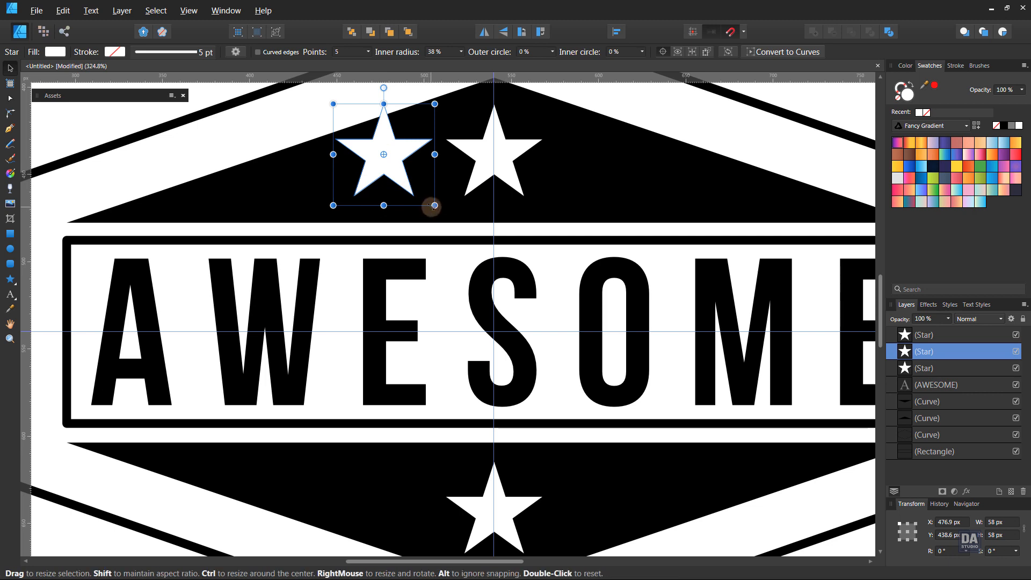
{"action": "mouse_move", "coordinate": [428, 207]}
{"action": "left_mouse_down"}
{"action": "mouse_move", "coordinate": [389, 175]}
{"action": "mouse_move", "coordinate": [381, 178]}
{"action": "mouse_move", "coordinate": [403, 186]}
{"action": "mouse_move", "coordinate": [377, 187]}
{"action": "left_mouse_up"}
{"action": "left_click_drag", "start_coordinate": [423, 201], "coordinate": [362, 207]}
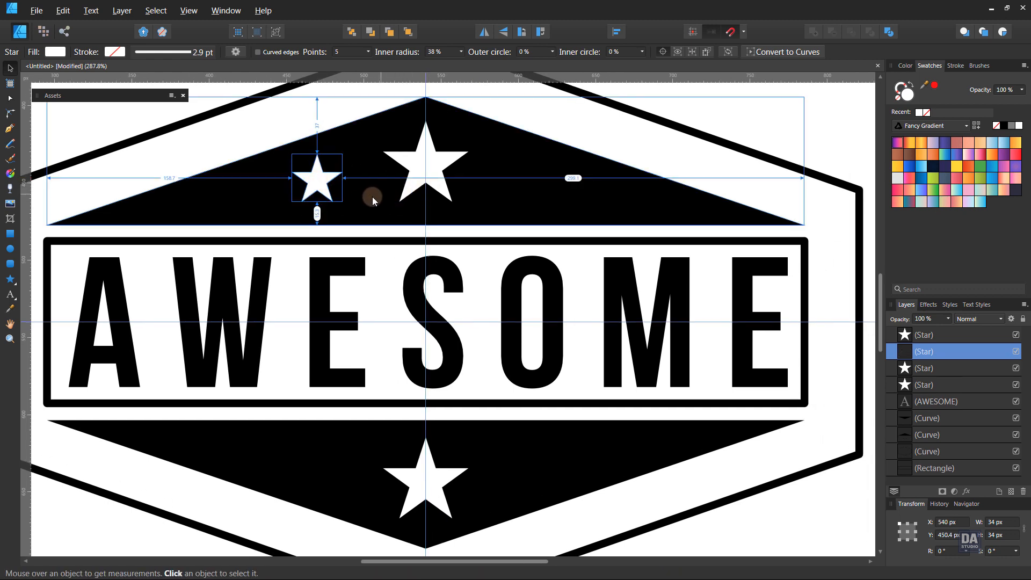
- Duplicate the small star and place the copy symmetrically on the other side of the large upper star
{"action": "key", "text": "ctrl+j"}
{"action": "left_click_drag", "start_coordinate": [315, 196], "coordinate": [538, 192]}
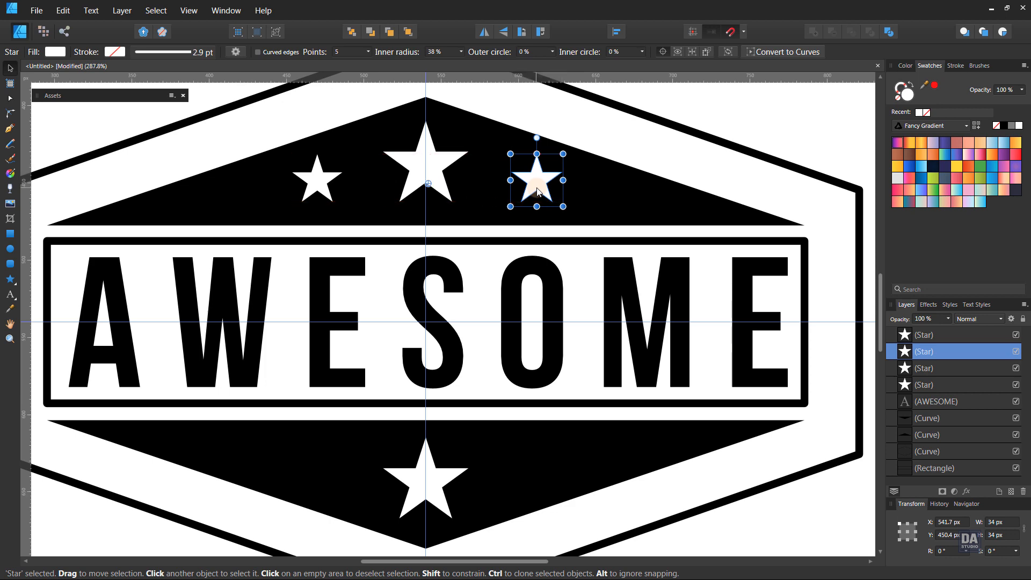
{"action": "scroll", "coordinate": [497, 176], "scroll_direction": "up", "scroll_amount": 5}
{"action": "left_click_drag", "start_coordinate": [612, 193], "coordinate": [588, 230]}
{"action": "scroll", "coordinate": [585, 244], "scroll_direction": "down", "scroll_amount": 5}
- Duplicate both small upper stars, flip the copies vertically and place them beside the large star in the lower triangle
{"action": "left_click", "coordinate": [546, 200]}
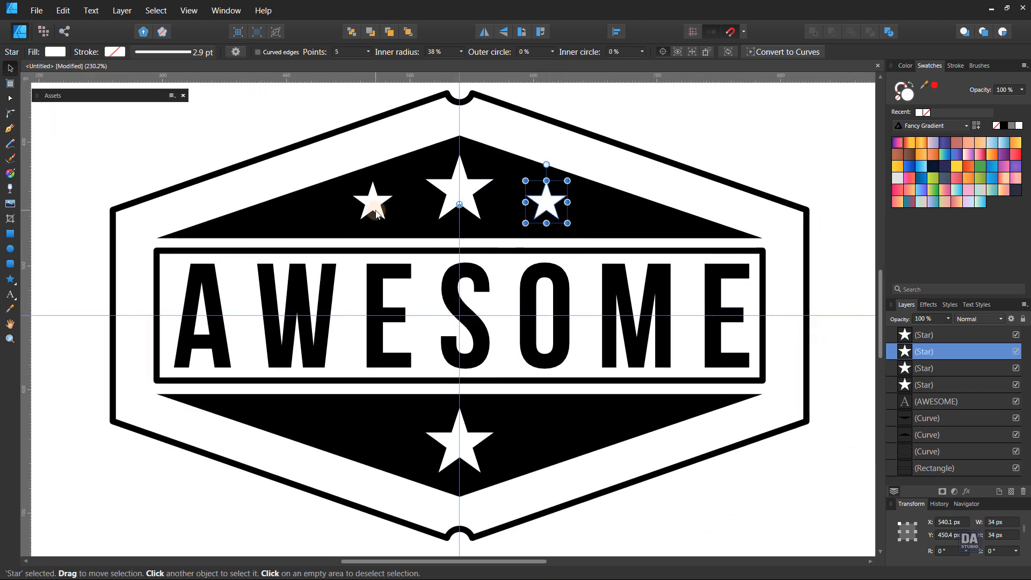
{"action": "left_click", "coordinate": [376, 212], "text": "shift"}
{"action": "key", "text": "ctrl+j"}
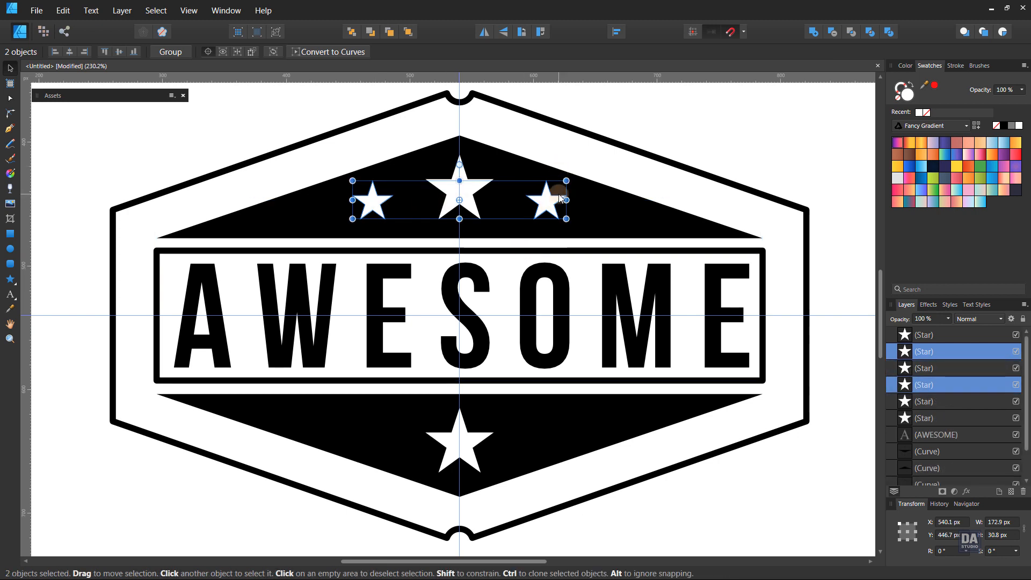
{"action": "left_click", "coordinate": [505, 37]}
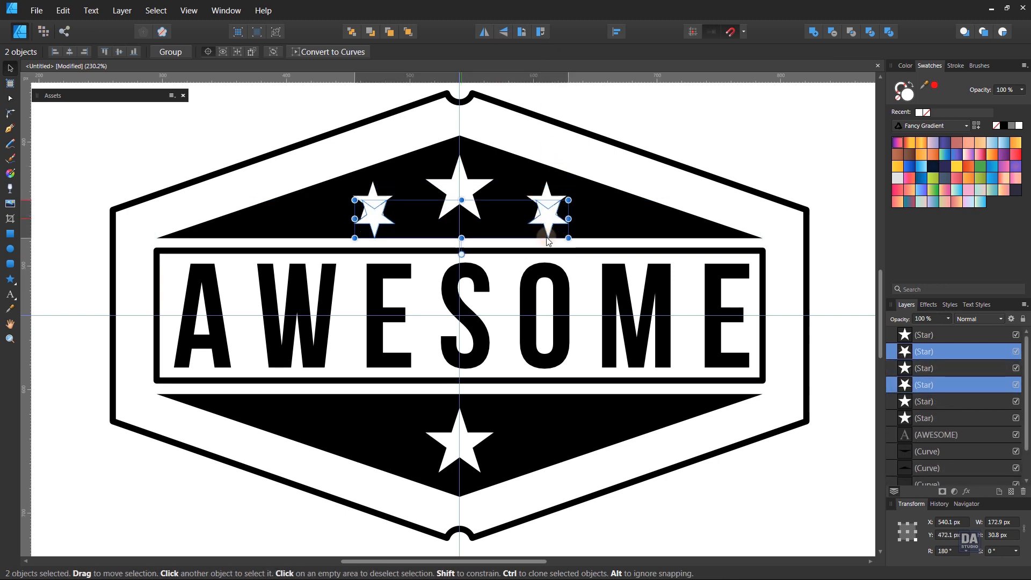
{"action": "left_click_drag", "start_coordinate": [546, 201], "coordinate": [579, 450]}
- Turn the two small lower stars by 180° so their points face upward
{"action": "scroll", "coordinate": [513, 417], "scroll_direction": "up", "scroll_amount": 3}
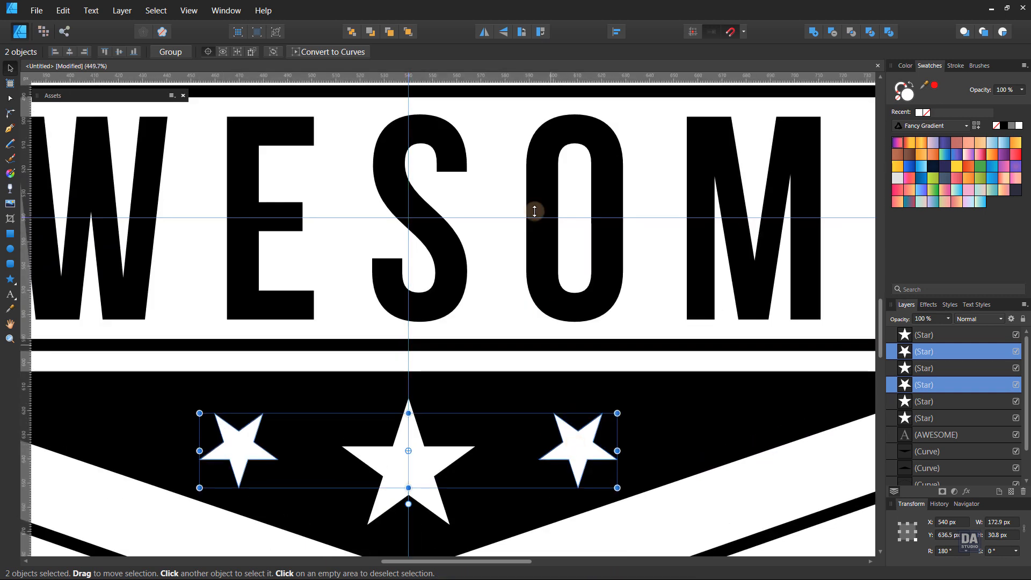
{"action": "double_click", "coordinate": [523, 32]}
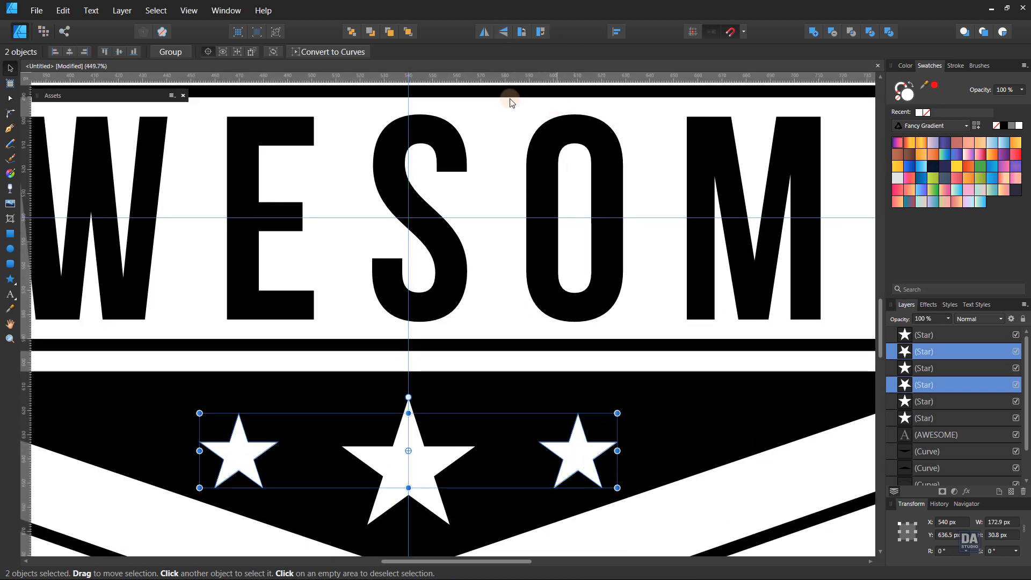
{"action": "scroll", "coordinate": [569, 433], "scroll_direction": "down", "scroll_amount": 4}
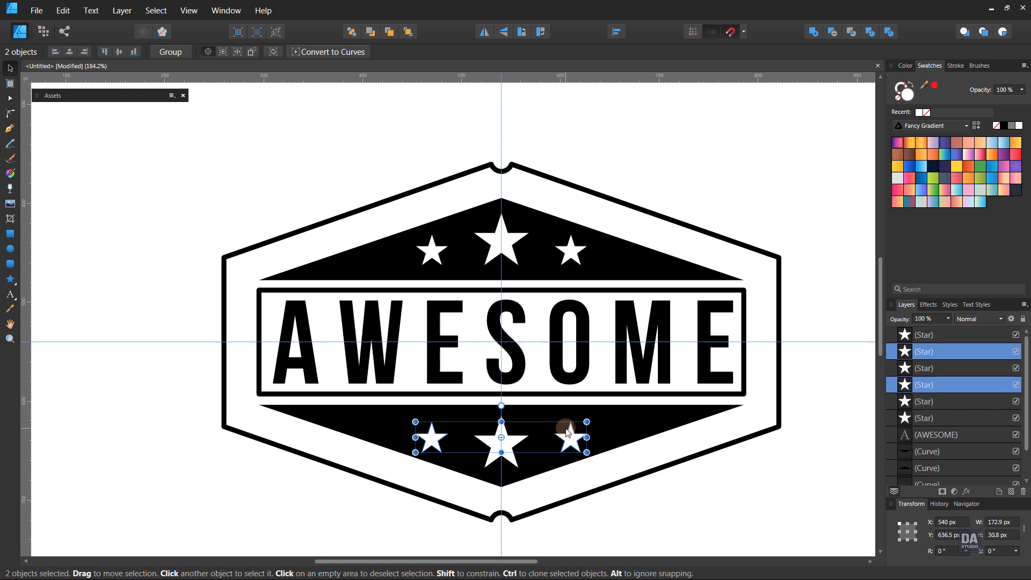
{"action": "left_click", "coordinate": [642, 509]}
- Draw a 1080 × 1080 px rectangle covering the whole page
{"action": "left_click_drag", "start_coordinate": [674, 500], "coordinate": [442, 438]}
{"action": "left_click_drag", "start_coordinate": [591, 473], "coordinate": [498, 379]}
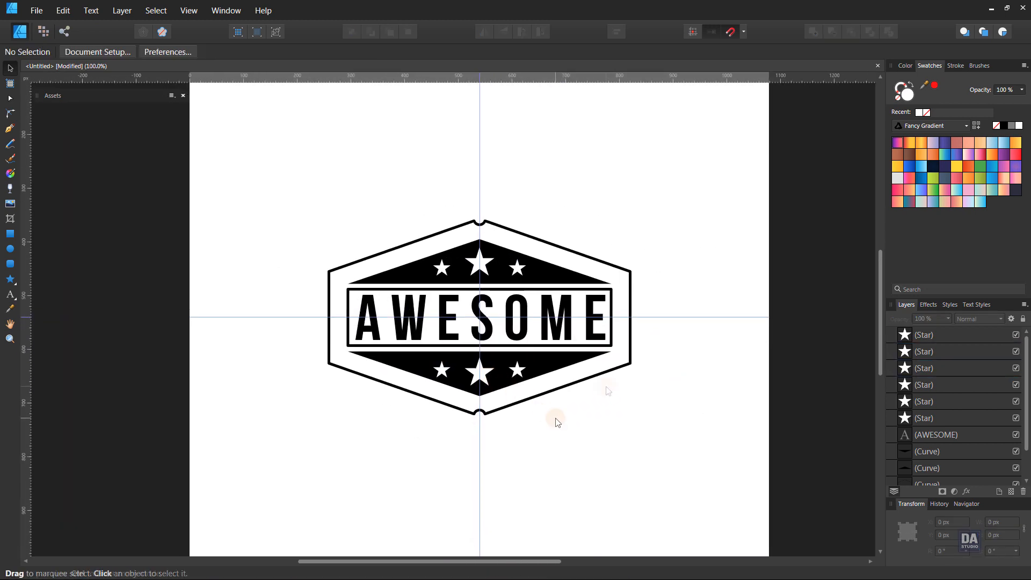
{"action": "left_click_drag", "start_coordinate": [604, 388], "coordinate": [580, 379]}
{"action": "left_click_drag", "start_coordinate": [580, 379], "coordinate": [517, 361]}
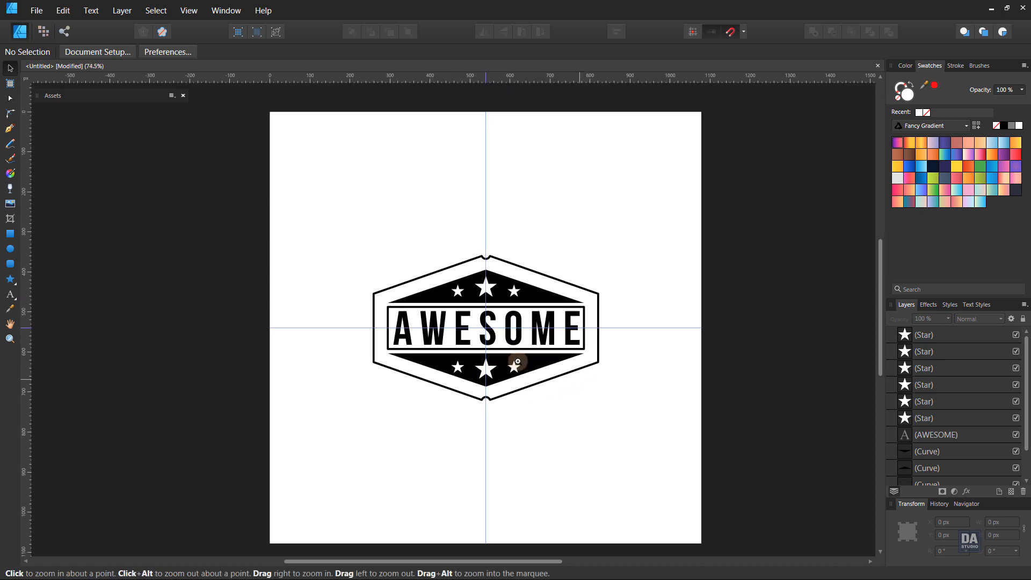
{"action": "left_click_drag", "start_coordinate": [583, 403], "coordinate": [577, 400]}
{"action": "left_click", "coordinate": [10, 234]}
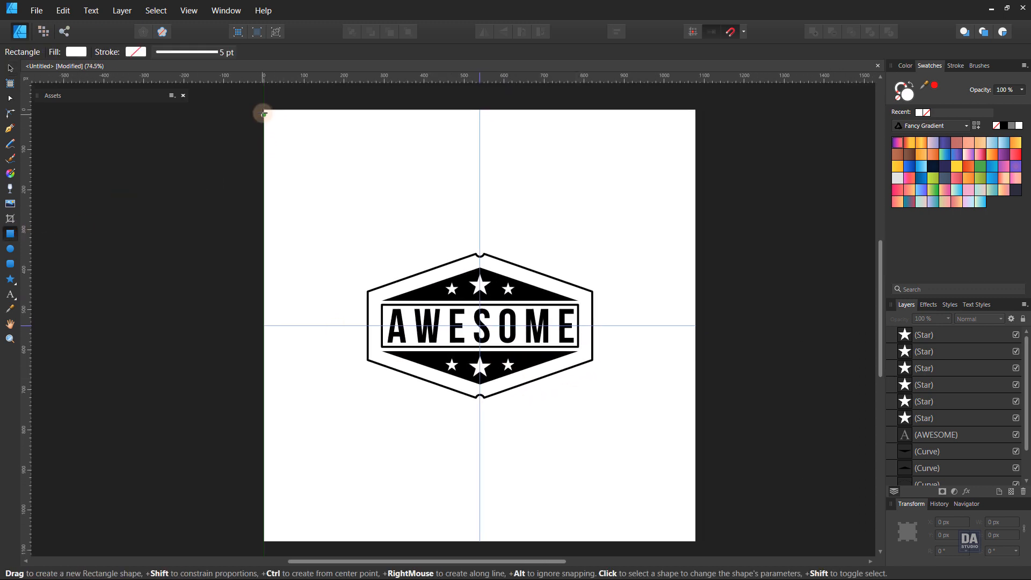
{"action": "left_click_drag", "start_coordinate": [263, 114], "coordinate": [695, 536]}
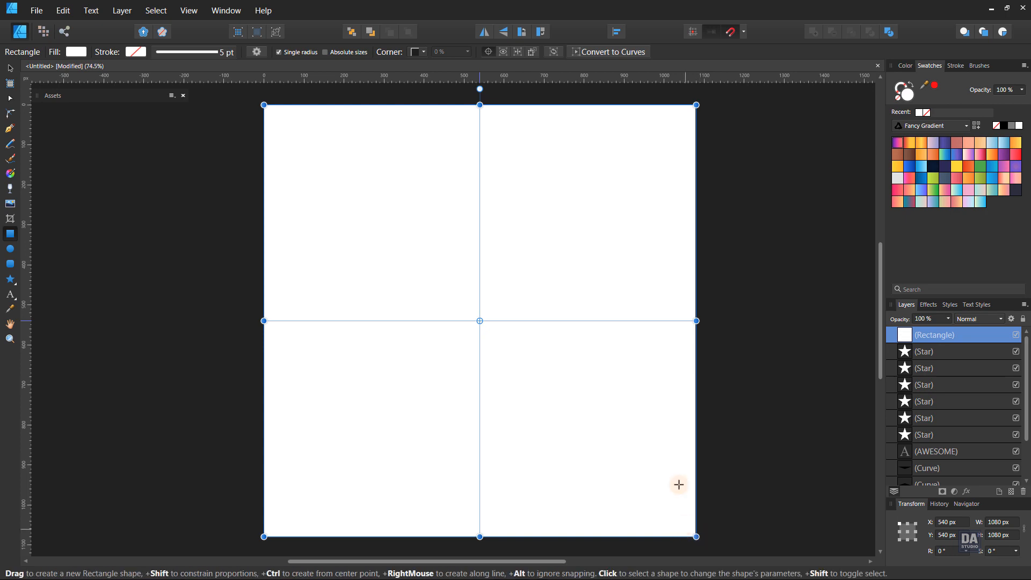
- Fill the page-sized rectangle with the muted red swatch from Fancy Gradient and send it behind the badge
{"action": "left_click", "coordinate": [960, 143]}
{"action": "key", "text": "ctrl+shift+bracketleft"}
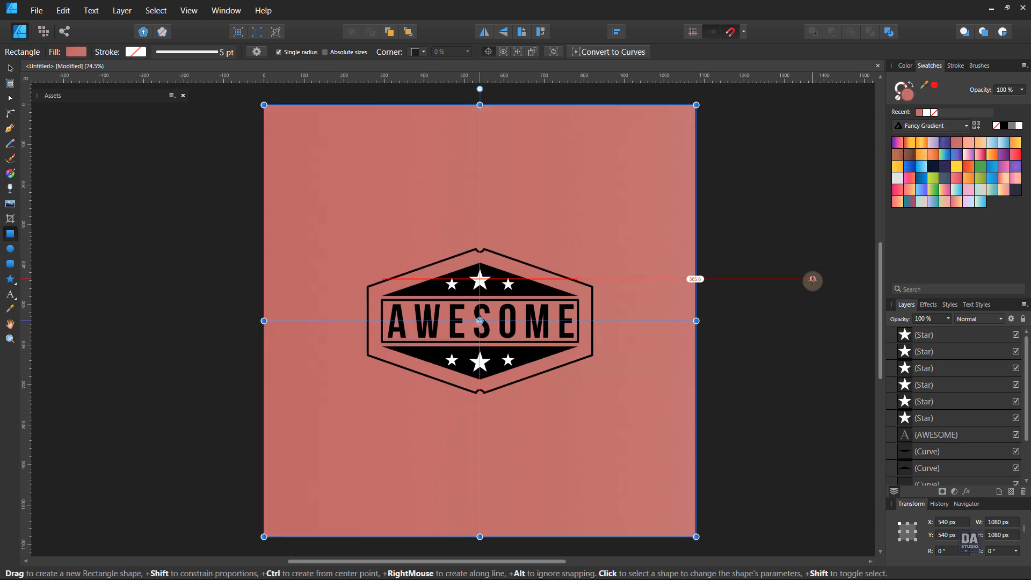
{"action": "key", "text": "v"}
{"action": "key", "text": "space"}
{"action": "mouse_move", "coordinate": [743, 288]}
{"action": "left_mouse_down"}
{"action": "mouse_move", "coordinate": [755, 302]}
{"action": "mouse_move", "coordinate": [746, 294]}
{"action": "left_mouse_up"}
- Hide the guides and lock the red background rectangle
{"action": "left_click", "coordinate": [189, 12]}
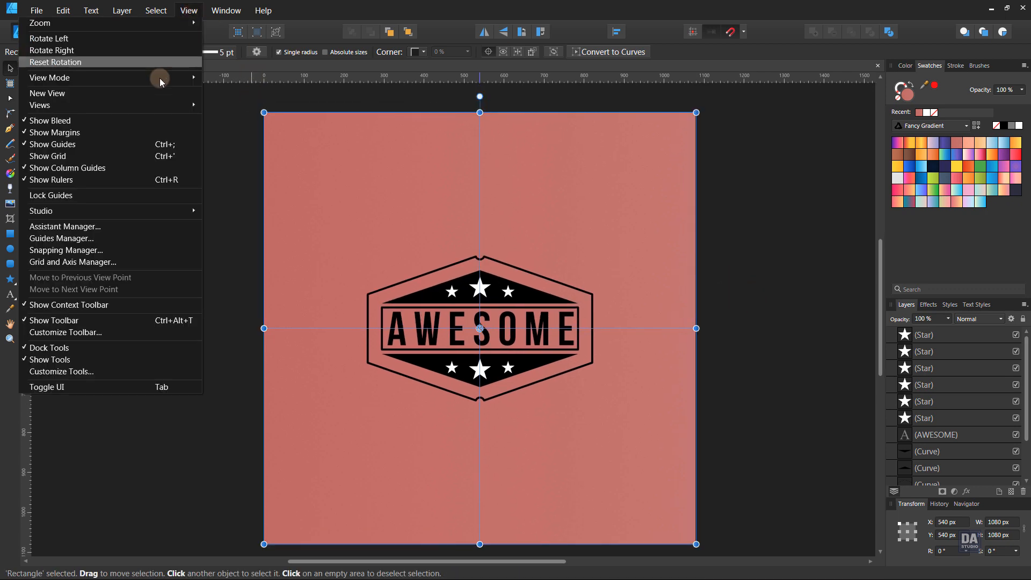
{"action": "left_click", "coordinate": [130, 141]}
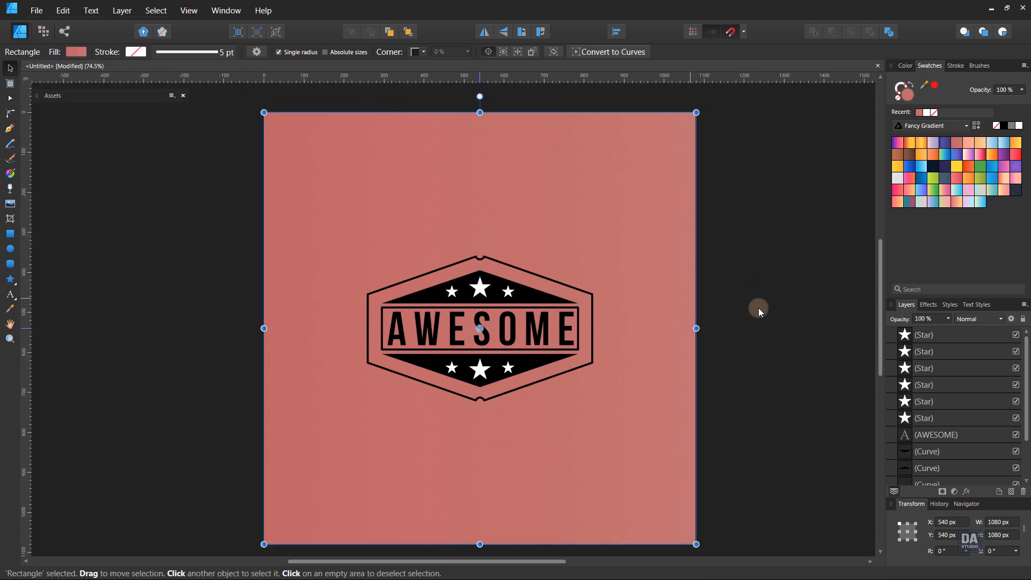
{"action": "left_click", "coordinate": [1023, 320]}
{"action": "left_click", "coordinate": [762, 350]}
- Subtract the three upper stars from the upper black triangle so they become cut-outs
{"action": "key", "text": "ctrl+space"}
{"action": "left_click_drag", "start_coordinate": [472, 372], "coordinate": [582, 299]}
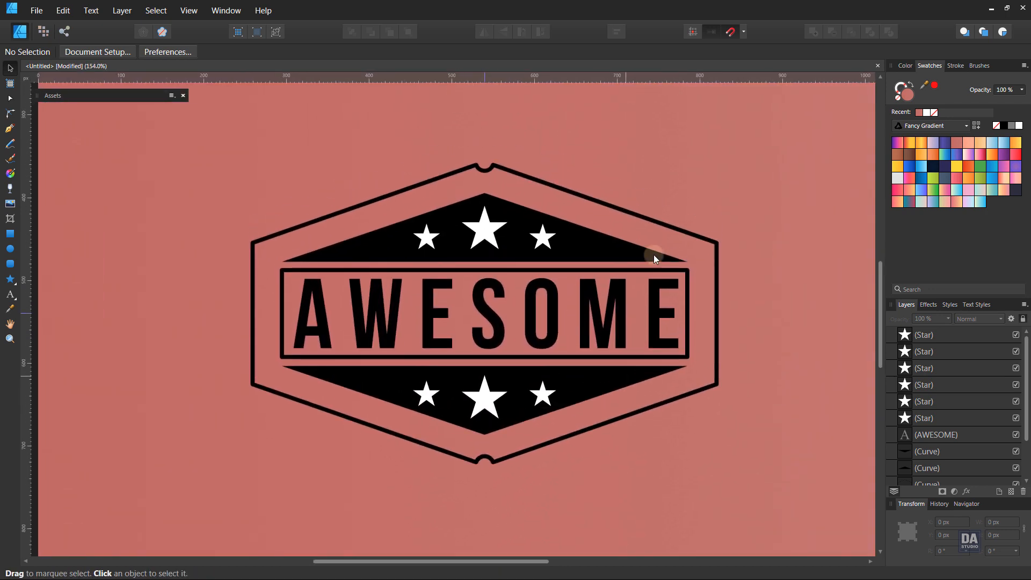
{"action": "left_click_drag", "start_coordinate": [695, 263], "coordinate": [224, 175]}
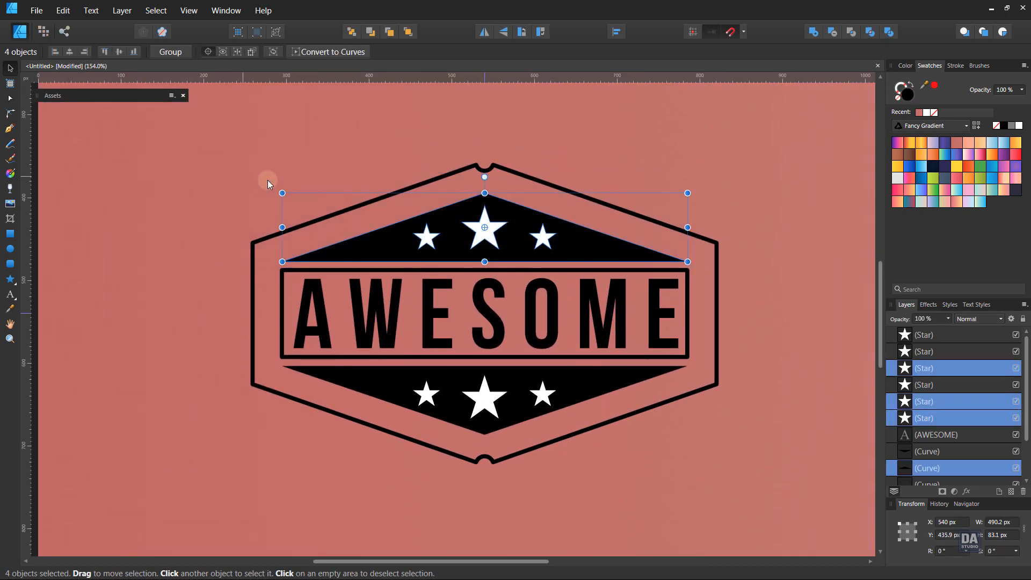
{"action": "left_click", "coordinate": [831, 33]}
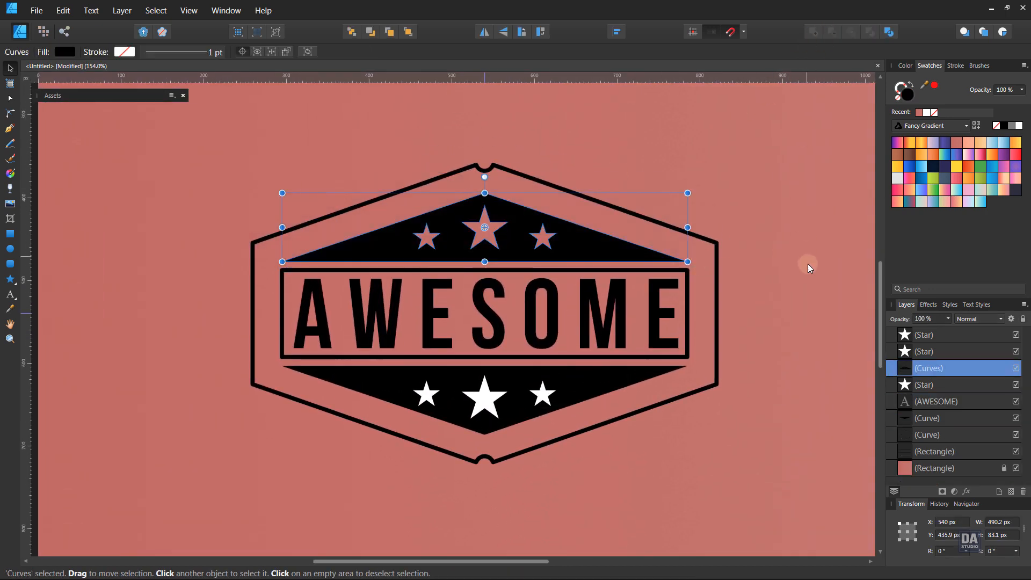
- Subtract the three lower white stars from the lower black triangle so they become cut-outs
{"action": "left_click_drag", "start_coordinate": [706, 361], "coordinate": [256, 476]}
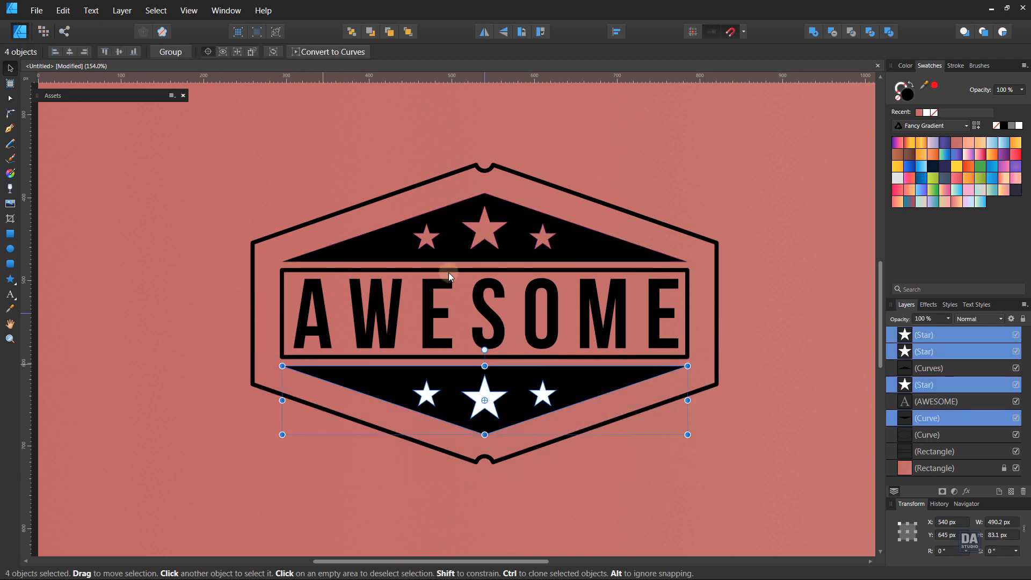
{"action": "left_click", "coordinate": [832, 33]}
{"action": "scroll", "coordinate": [574, 223], "scroll_direction": "down", "scroll_amount": 6}
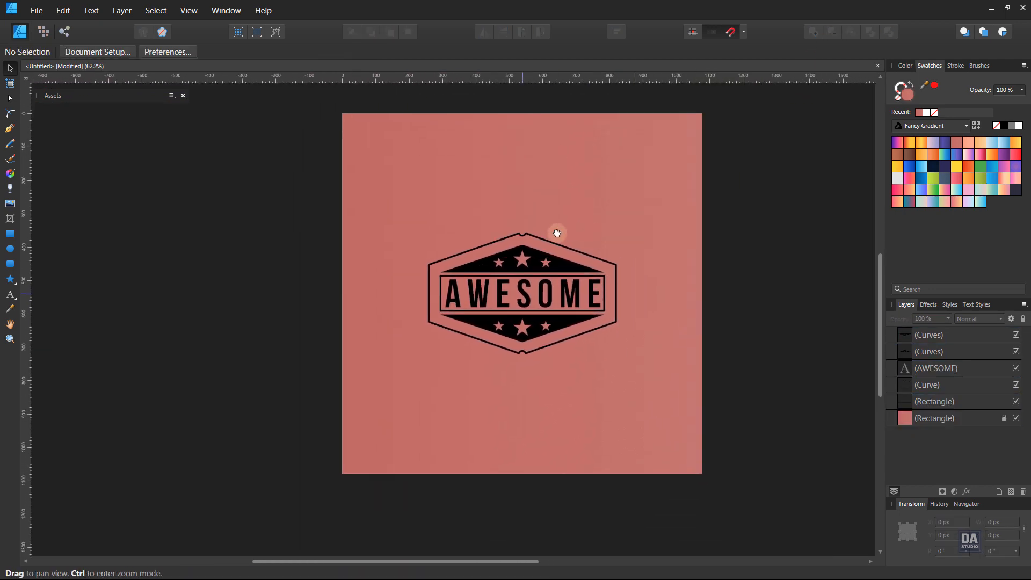
{"action": "scroll", "coordinate": [557, 233], "scroll_direction": "up", "scroll_amount": 2}
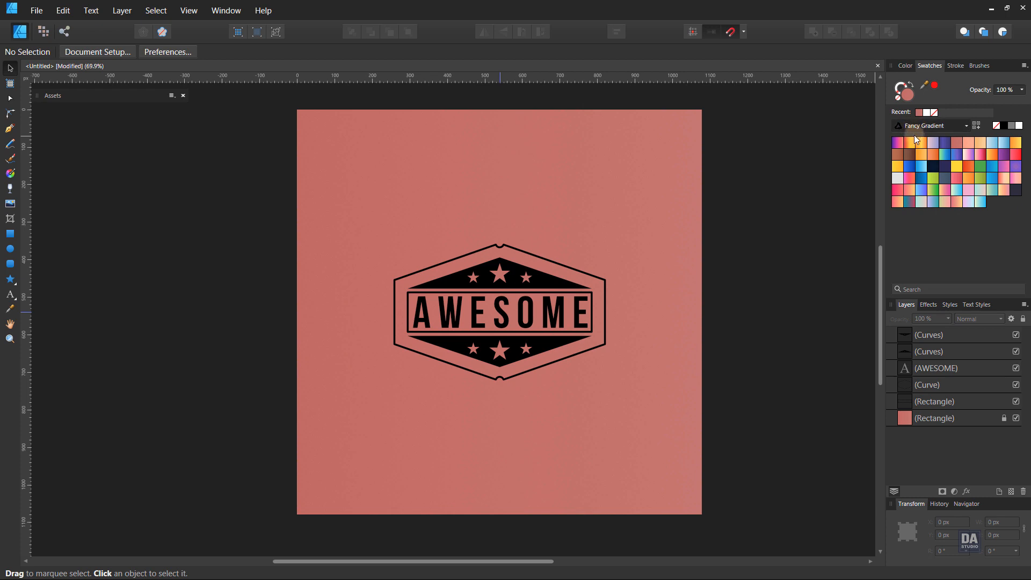
- Recolour the locked background rectangle from Custom Palette, trying brown, orange and red swatches before choosing the tan one, and deselect it
{"action": "left_click", "coordinate": [906, 156]}
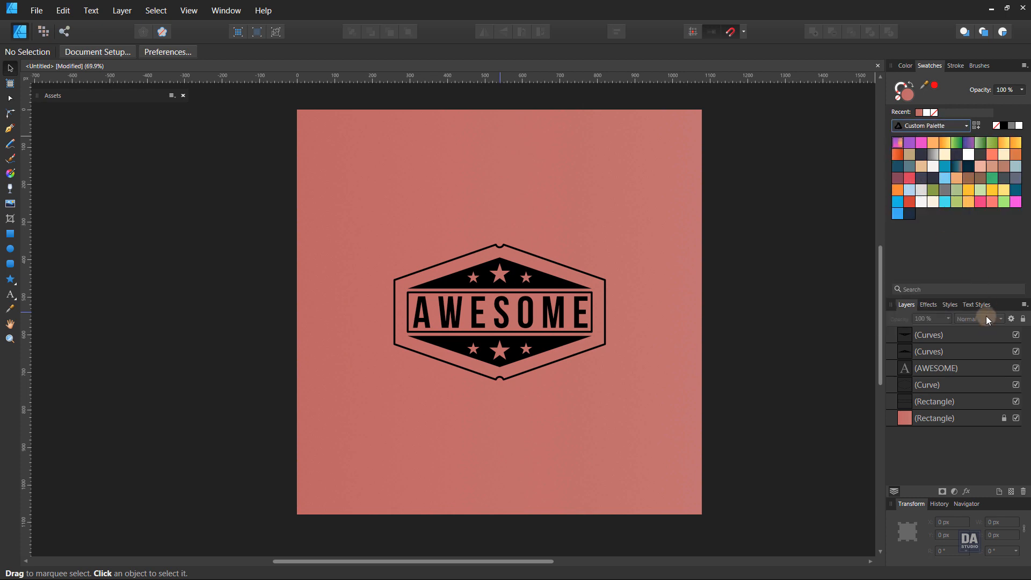
{"action": "left_click", "coordinate": [970, 417]}
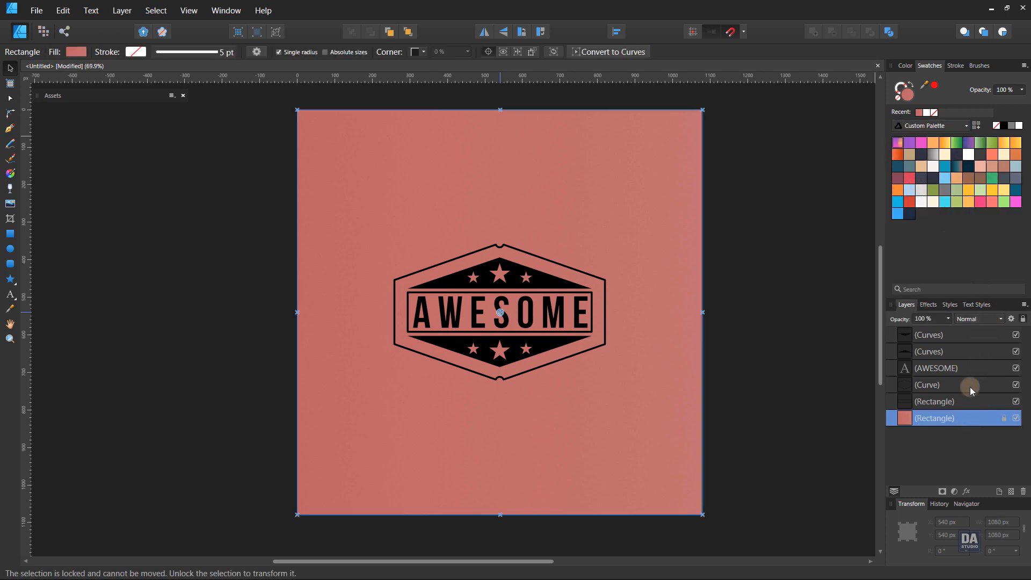
{"action": "left_click", "coordinate": [970, 179]}
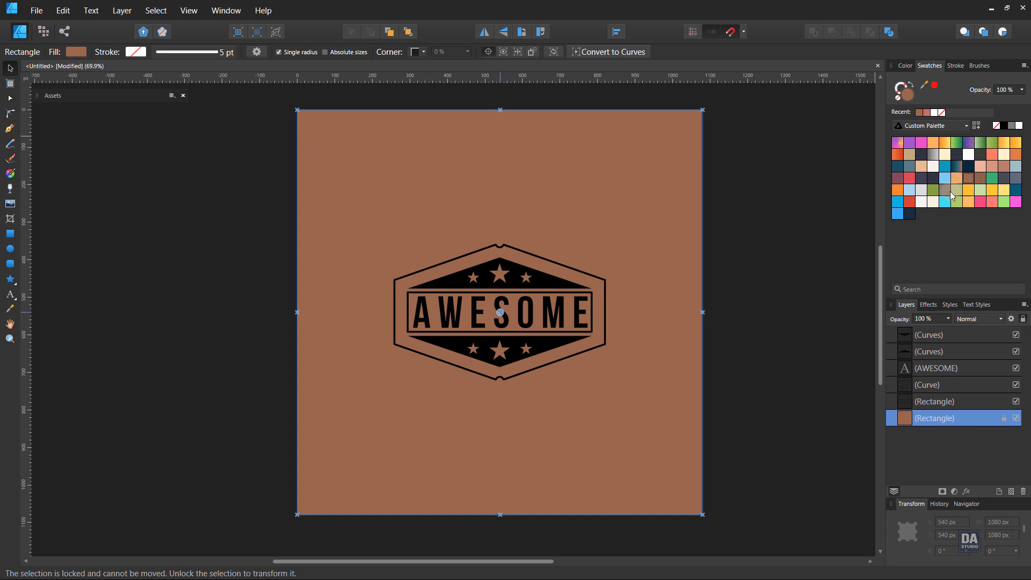
{"action": "left_click", "coordinate": [898, 190]}
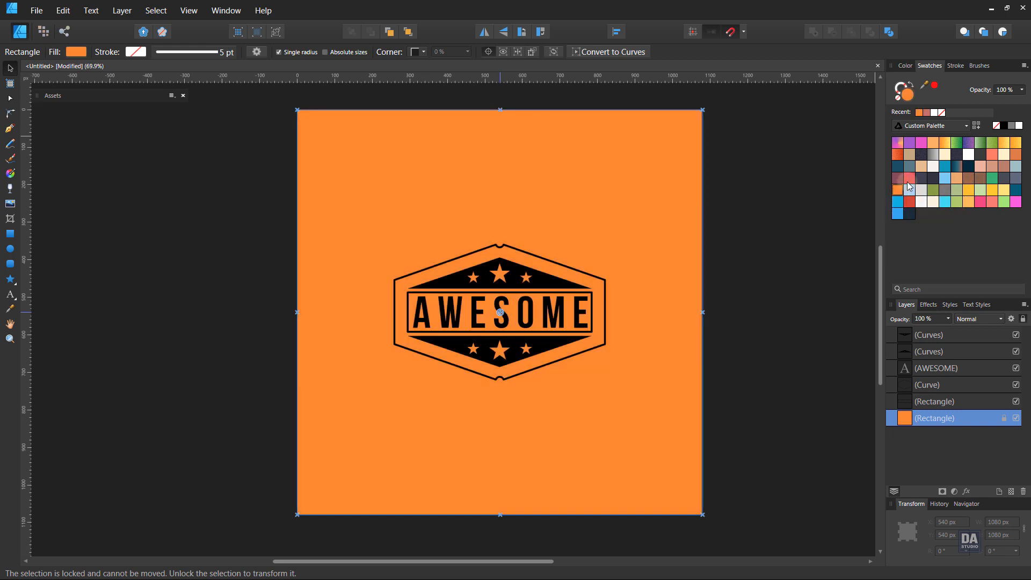
{"action": "left_click", "coordinate": [910, 178]}
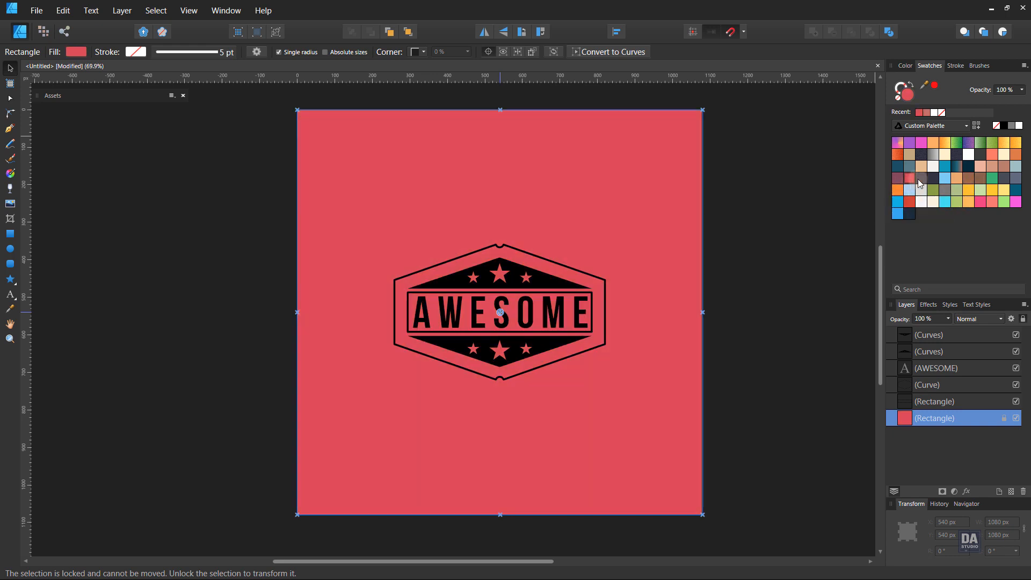
{"action": "left_click", "coordinate": [1015, 155]}
{"action": "left_click", "coordinate": [994, 166]}
{"action": "left_click", "coordinate": [807, 263]}
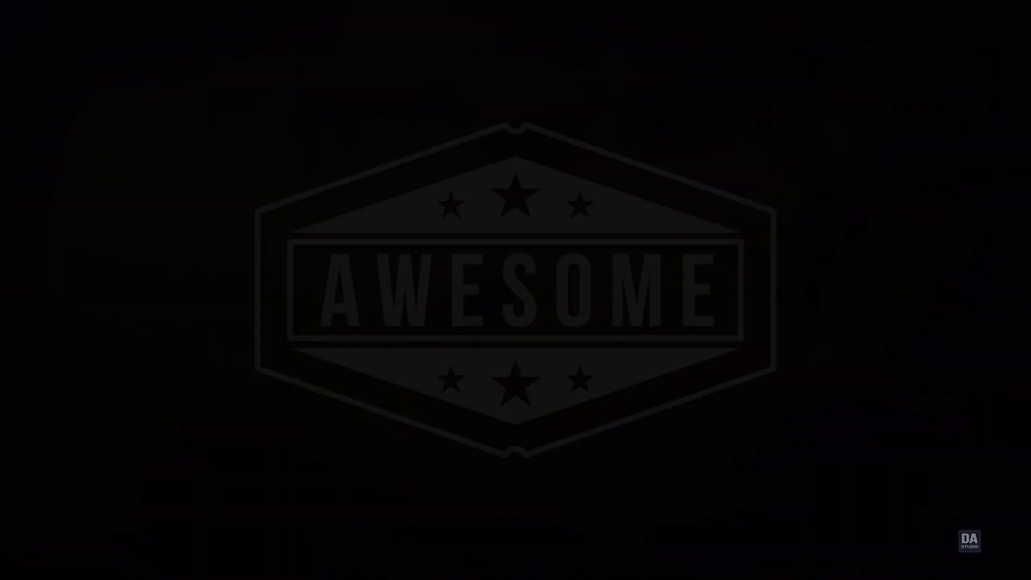